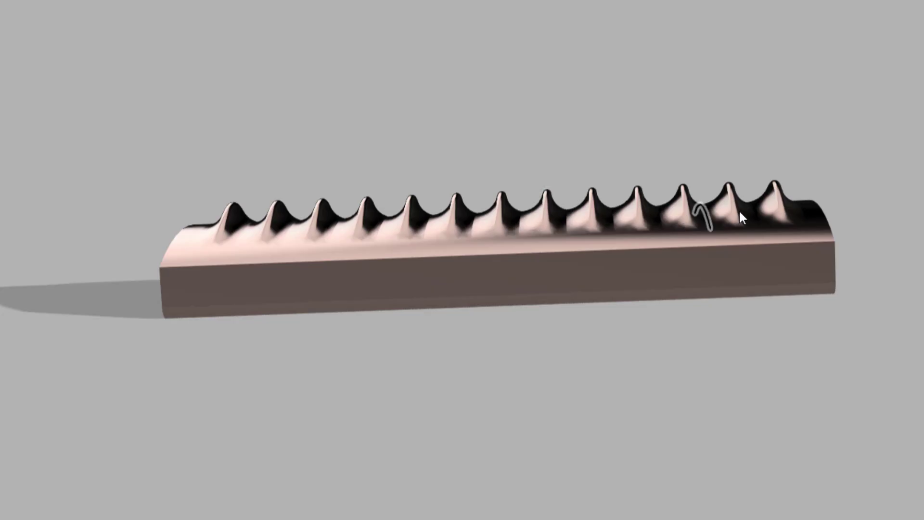
pyautogui.keyDown('shift'); pyautogui.moveTo(726, 202); pyautogui.dragTo(495, 149, button='middle'); pyautogui.keyUp('shift')
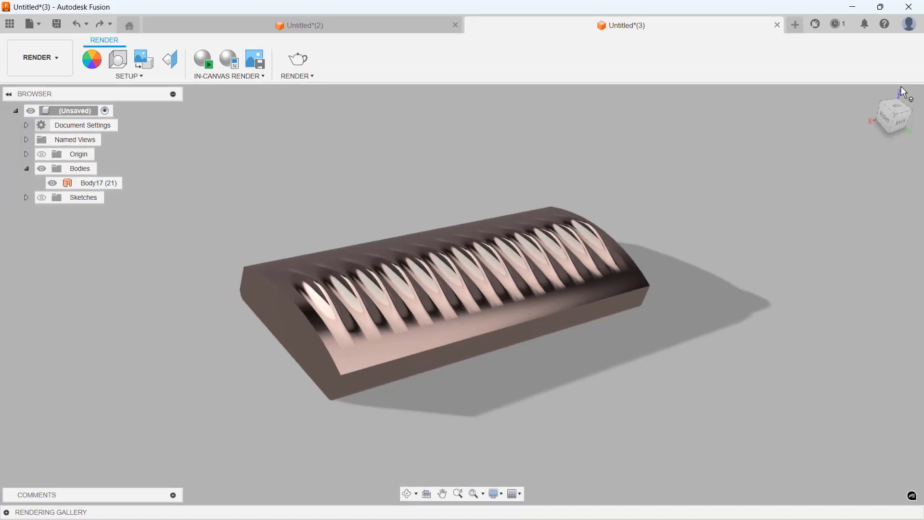
pyautogui.click(876, 94)
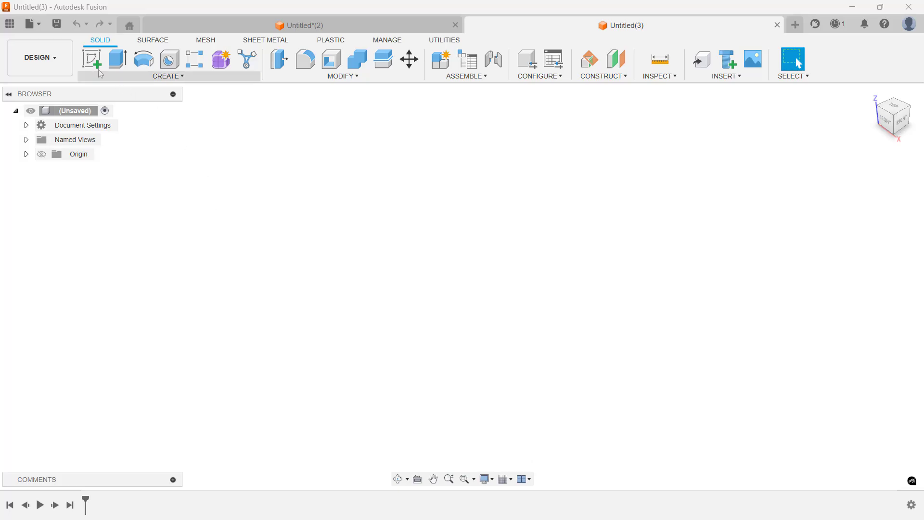
# Start a sketch on the YZ plane and draw a center rectangle 60 mm wide and 12 mm high at the origin
pyautogui.click(92, 58)
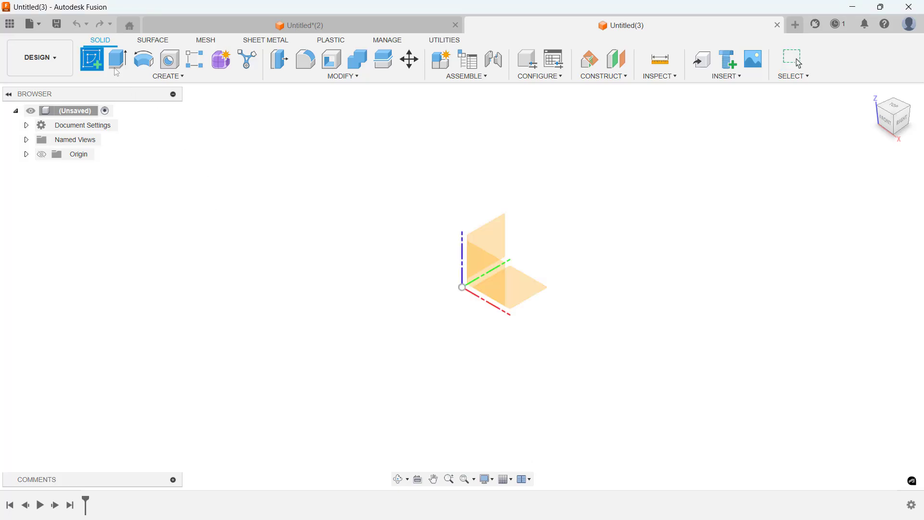
pyautogui.click(495, 235)
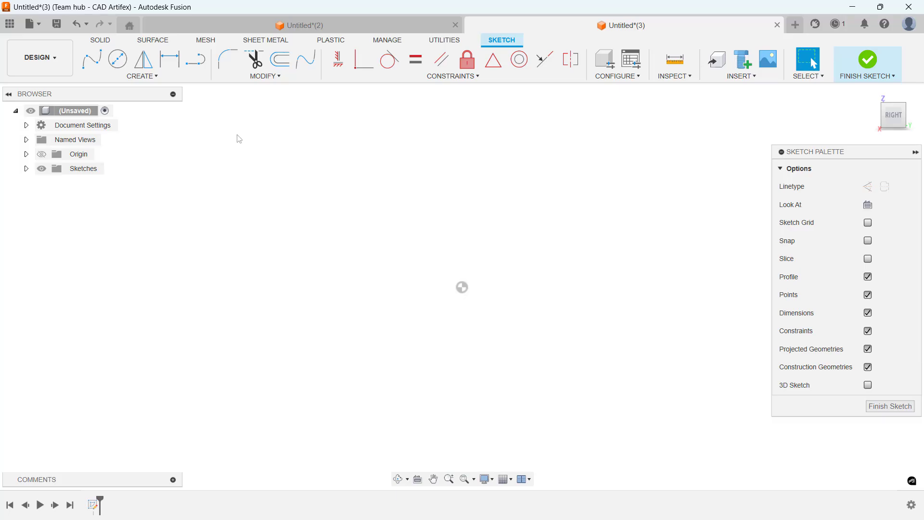
pyautogui.click(138, 77)
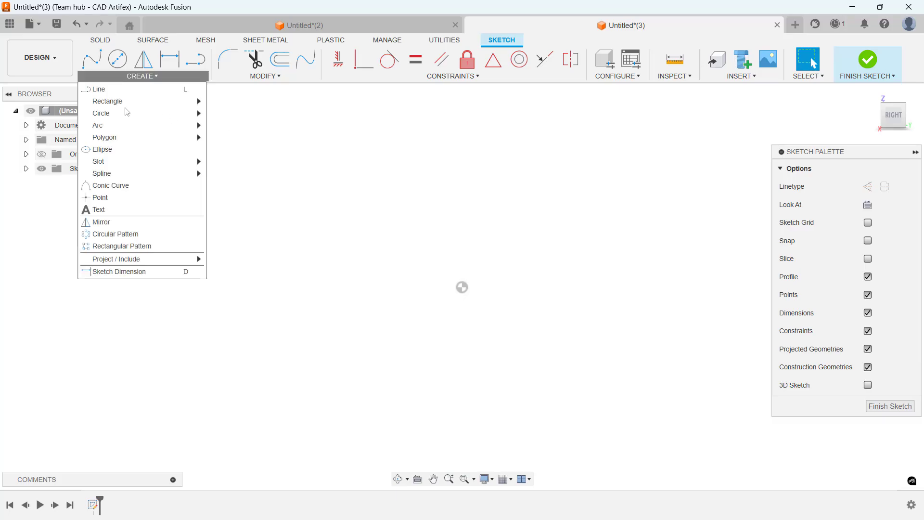
pyautogui.moveTo(120, 102)
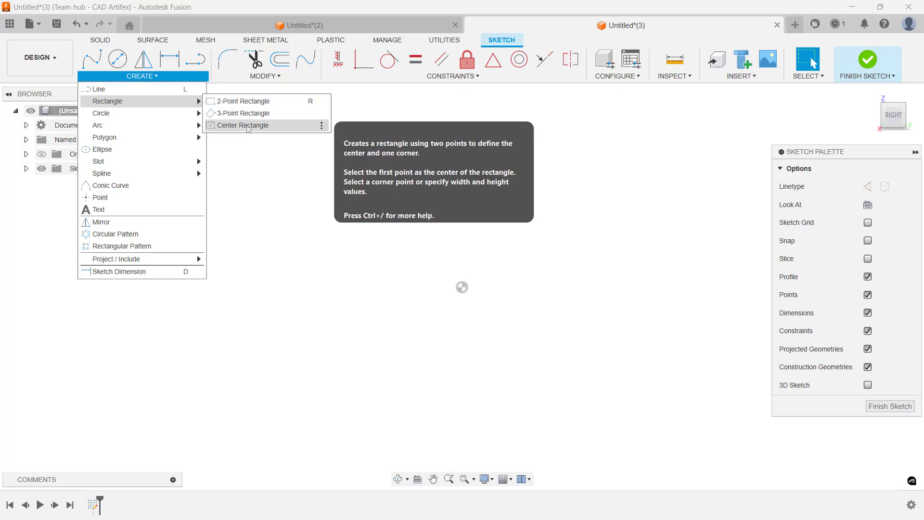
pyautogui.click(246, 125)
pyautogui.click(462, 287)
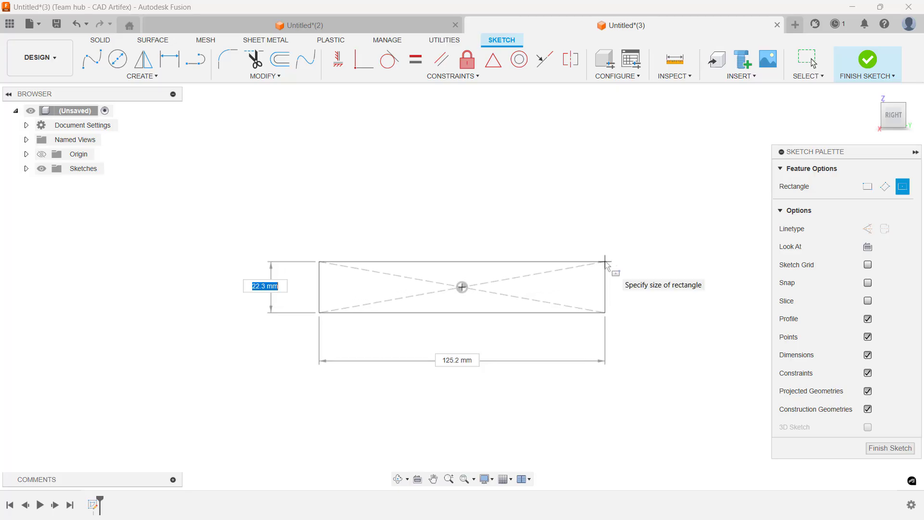
pyautogui.write('12')
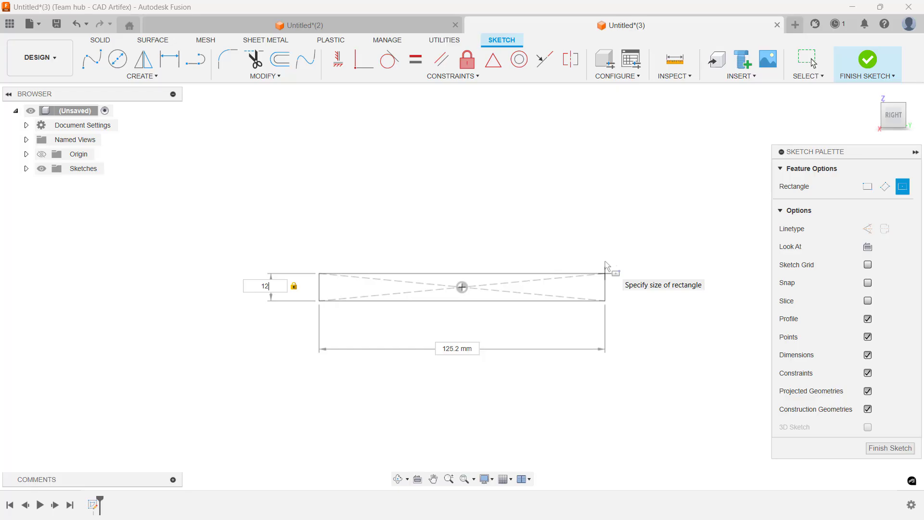
pyautogui.press('Tab')
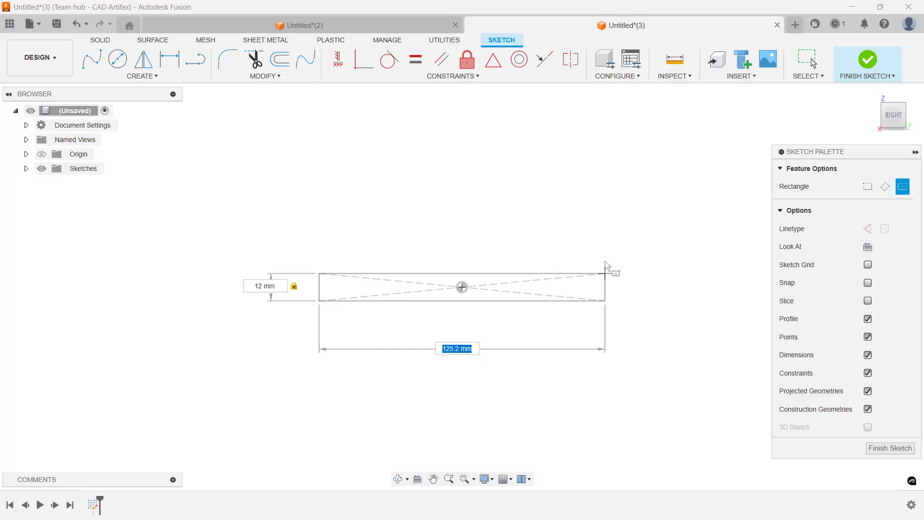
pyautogui.write('60')
pyautogui.press('Return')
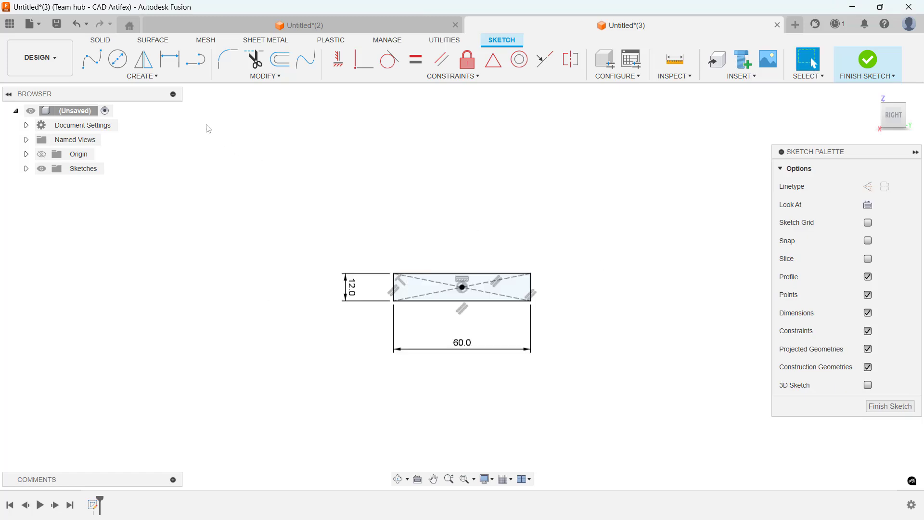
# Draw a shallow 3-point arc, about 186 mm in radius, between the rectangle's upper corners, bulging above its top edge
pyautogui.click(146, 75)
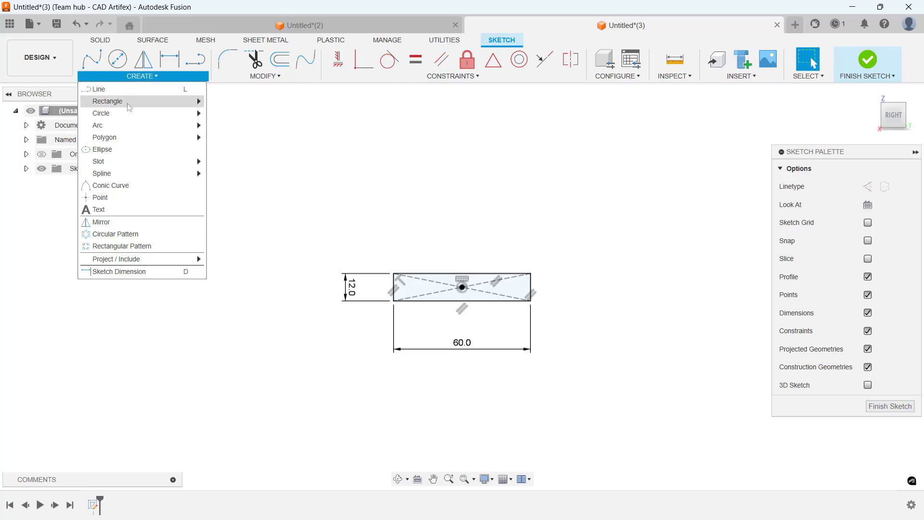
pyautogui.moveTo(149, 131)
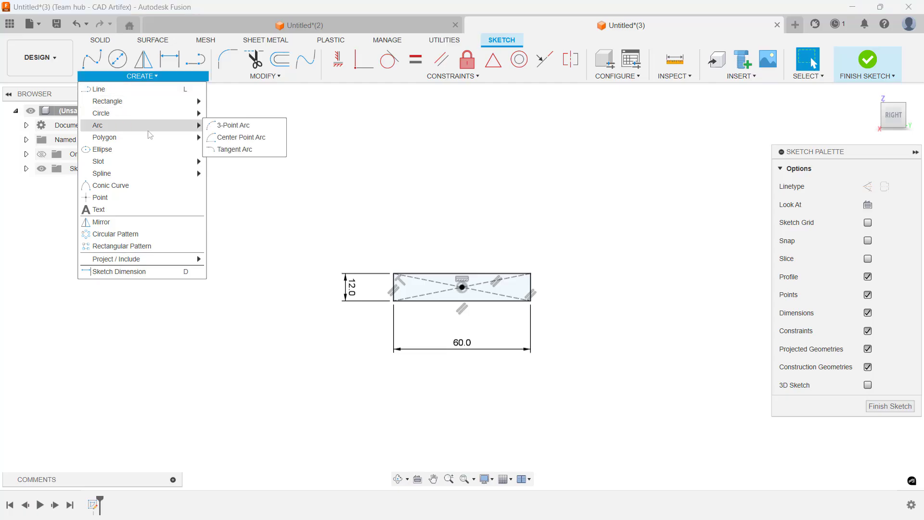
pyautogui.click(234, 125)
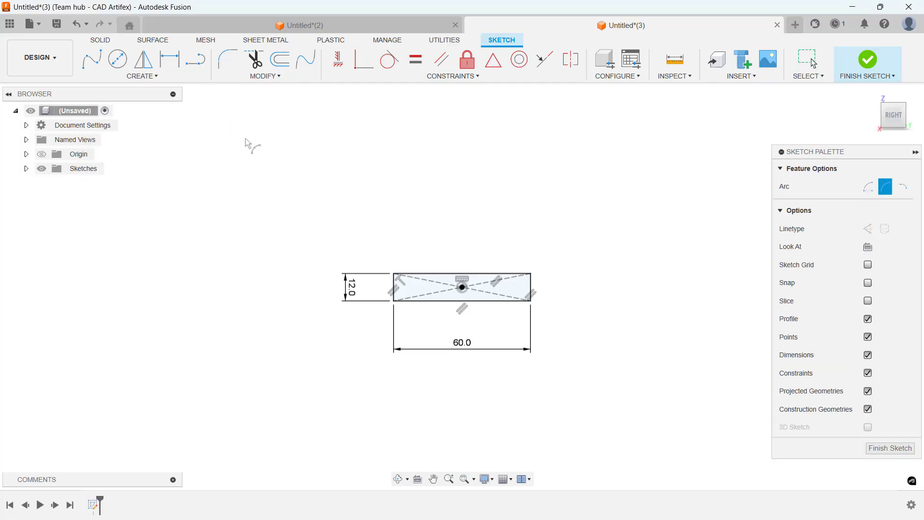
pyautogui.click(530, 274)
pyautogui.click(395, 274)
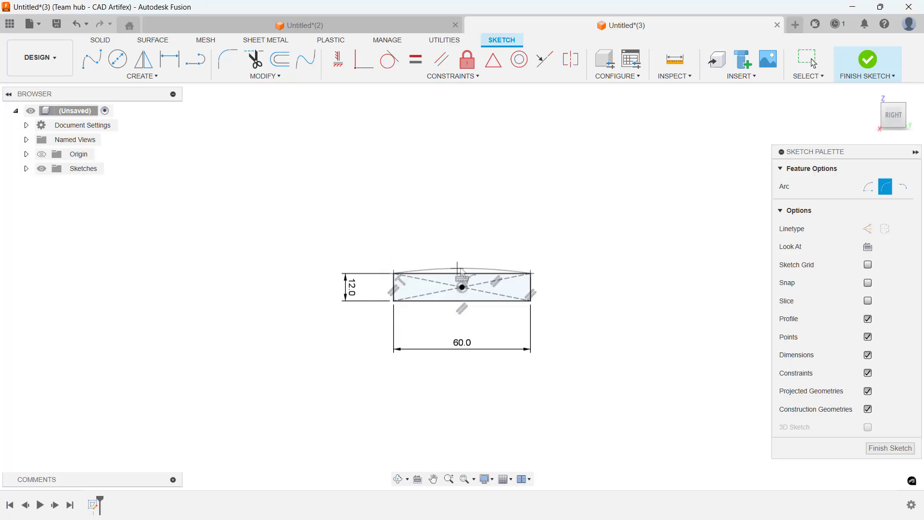
pyautogui.click(462, 267)
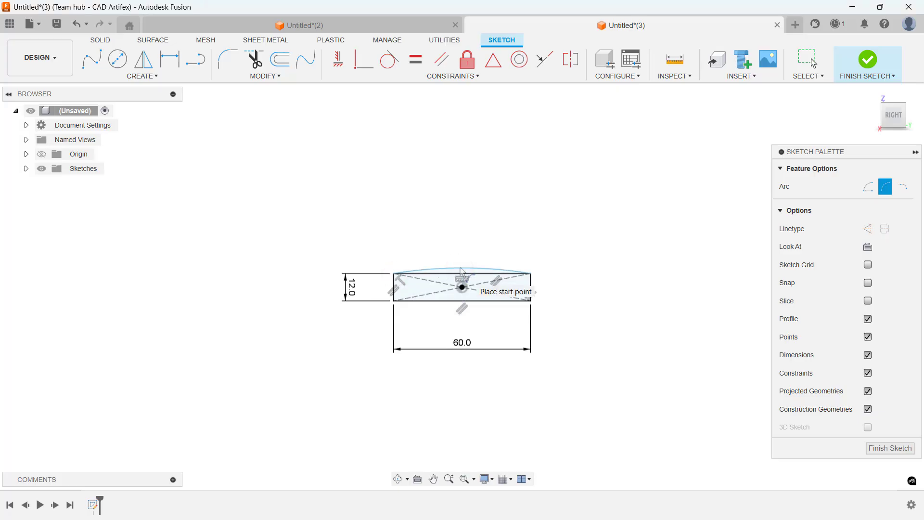
# Dimension the arc above the rectangle with a radius of 70 mm
pyautogui.click(169, 59)
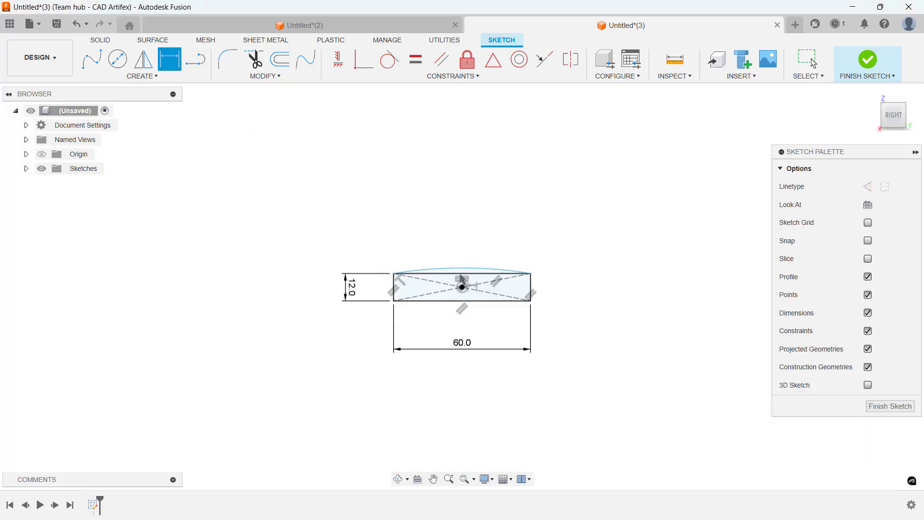
pyautogui.click(463, 269)
pyautogui.click(439, 213)
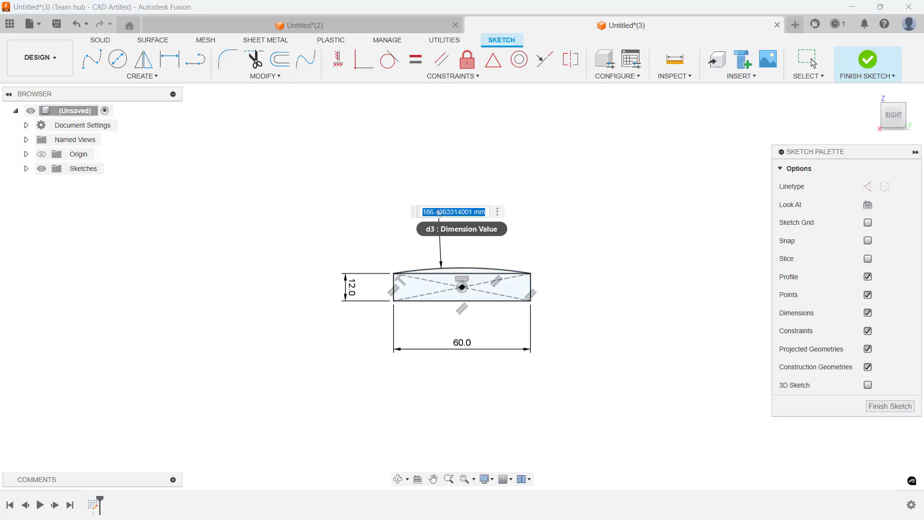
pyautogui.write('70')
pyautogui.press('Return')
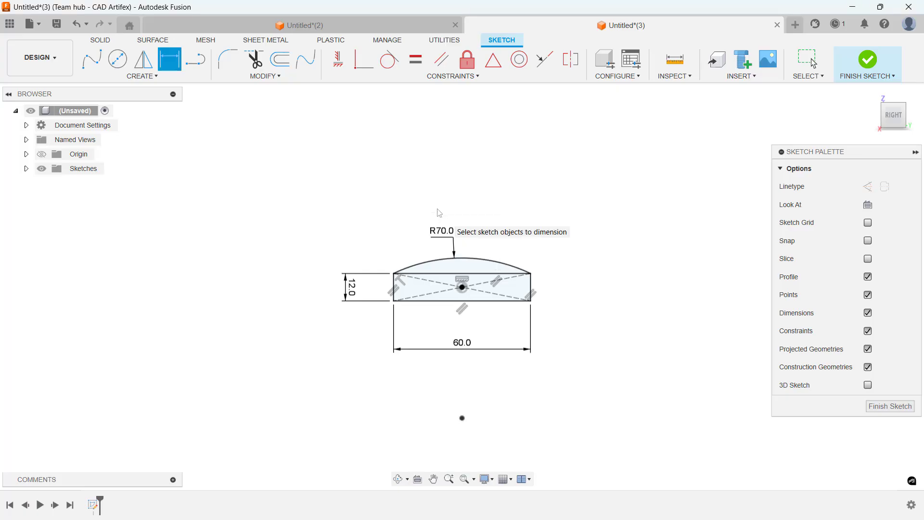
# Trim away the rectangle's top edge beneath the arc to leave a single closed profile
pyautogui.click(254, 59)
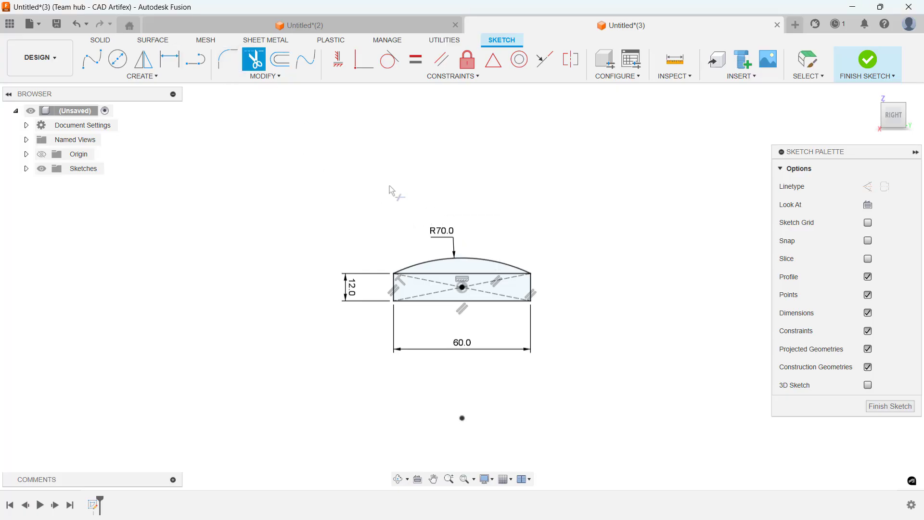
pyautogui.click(461, 272)
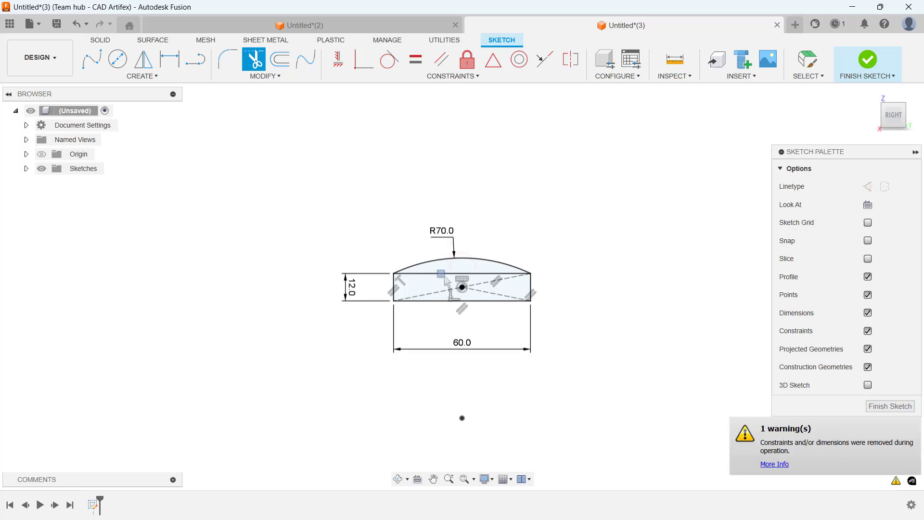
pyautogui.click(457, 274)
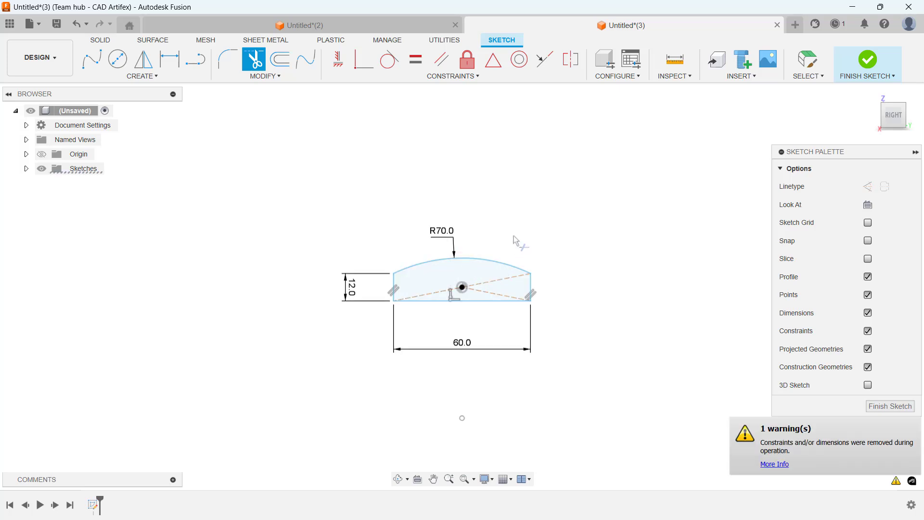
pyautogui.press('Escape')
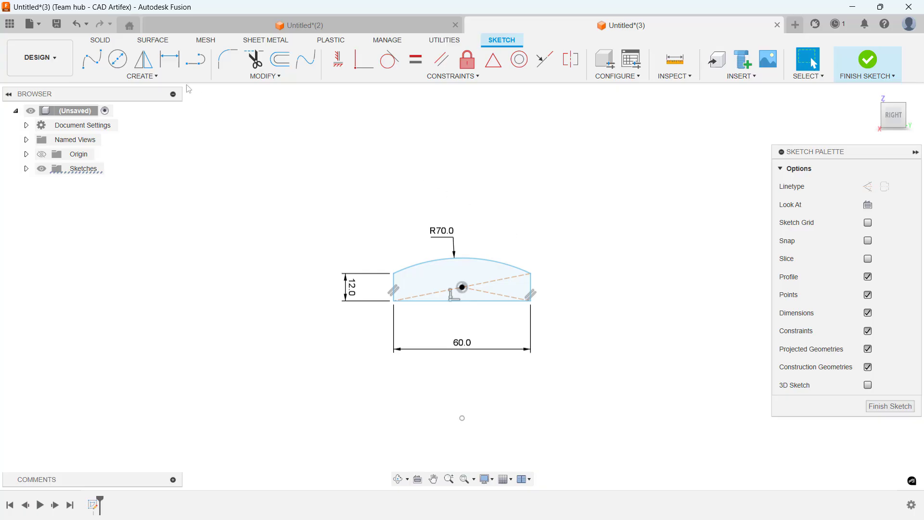
# Dimension the distances from the origin to the profile's left edge and to its bottom edge, keeping the current values
pyautogui.click(169, 60)
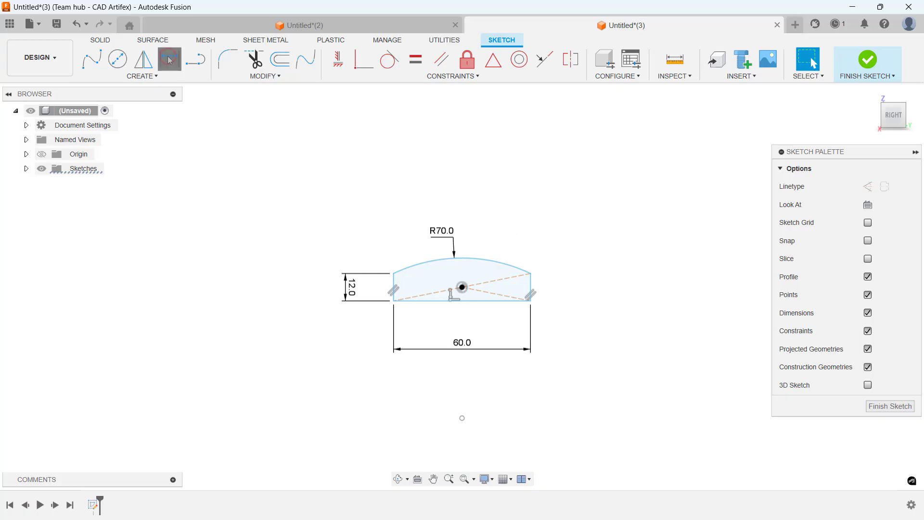
pyautogui.click(395, 288)
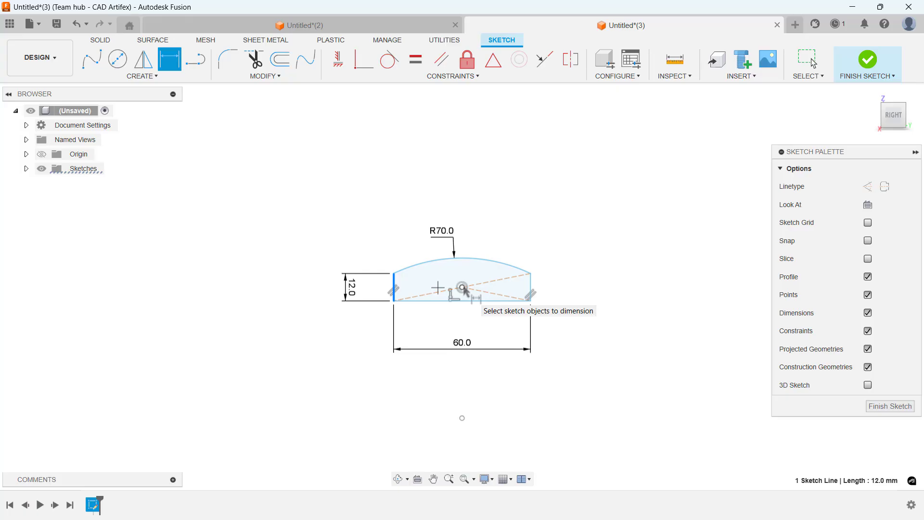
pyautogui.click(462, 287)
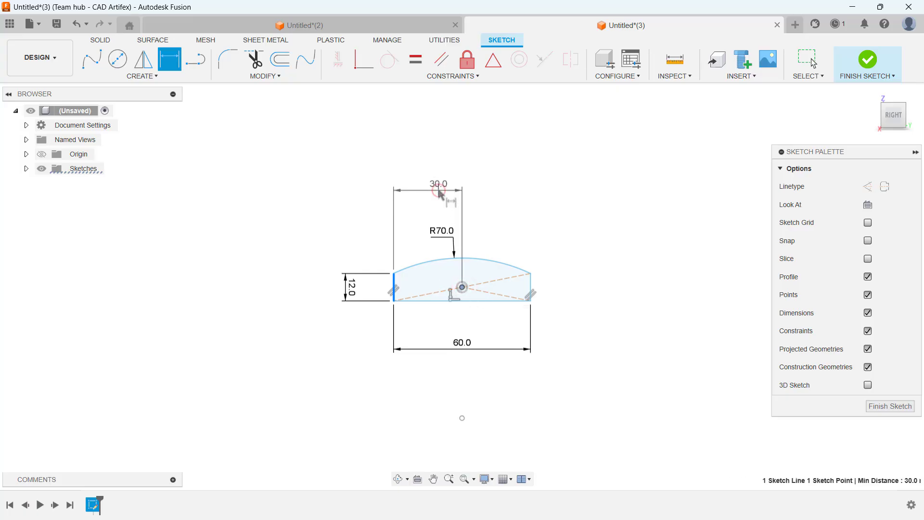
pyautogui.click(440, 189)
pyautogui.press('Return')
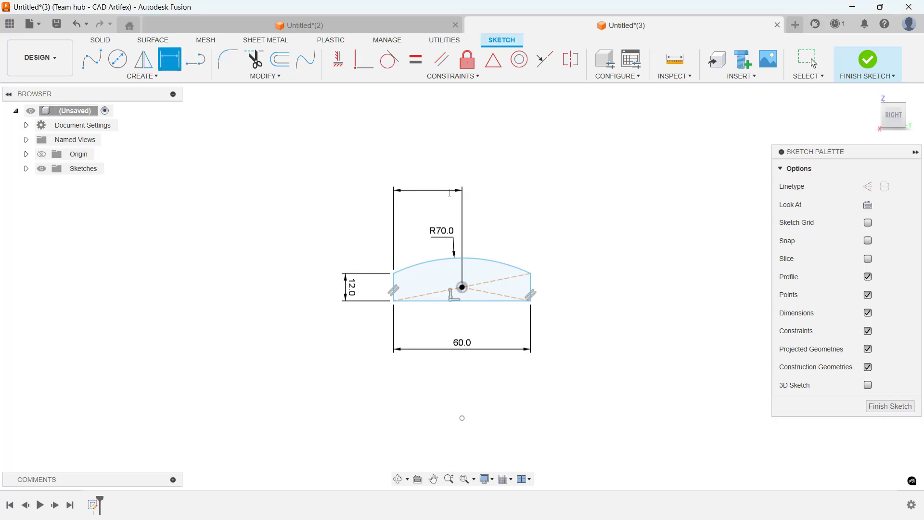
pyautogui.click(463, 287)
pyautogui.click(475, 301)
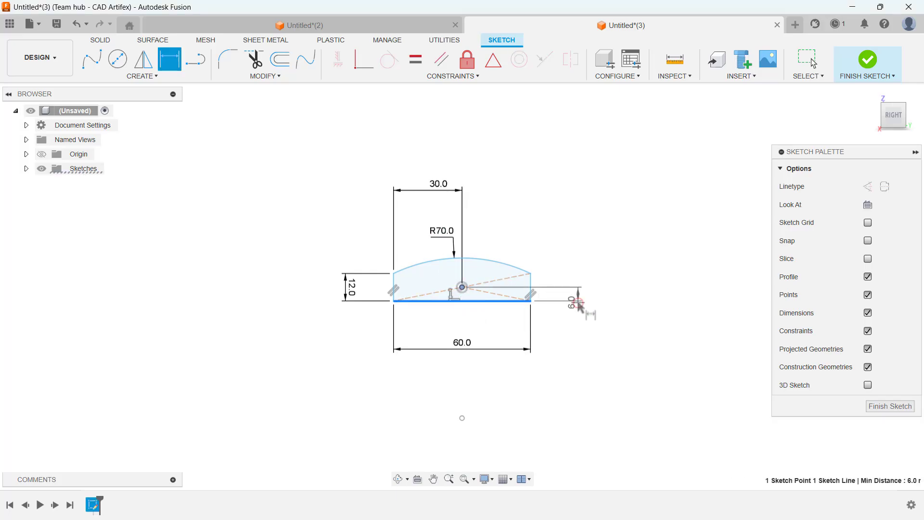
pyautogui.click(580, 308)
pyautogui.press('Return')
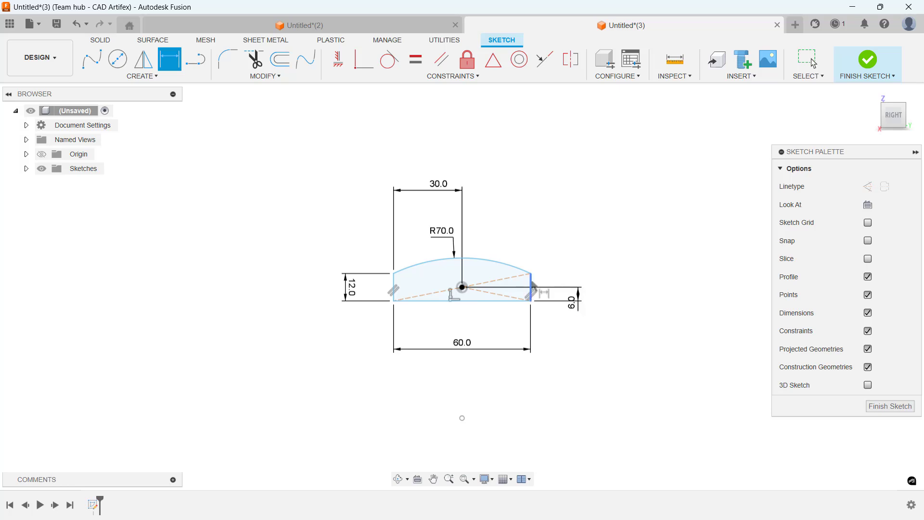
# Apply Horizontal/Vertical constraints to the profile's bottom edge and left edge
pyautogui.click(338, 58)
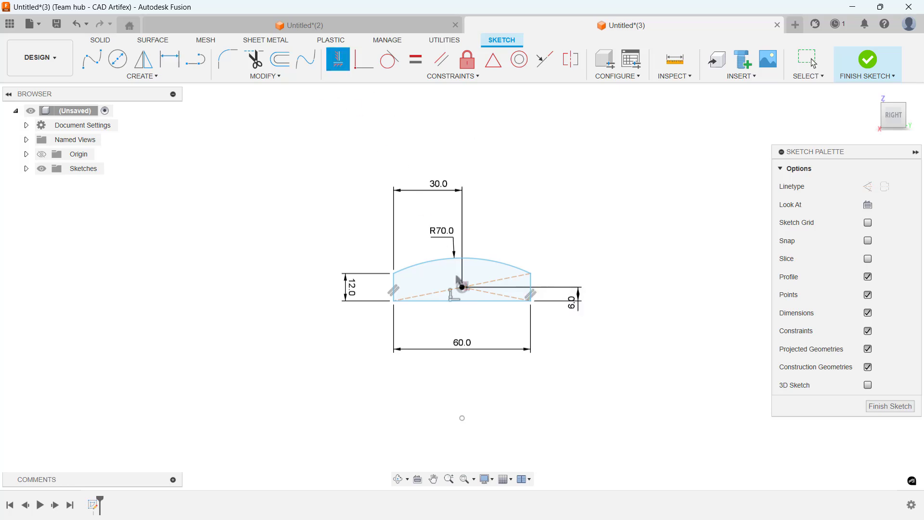
pyautogui.click(476, 302)
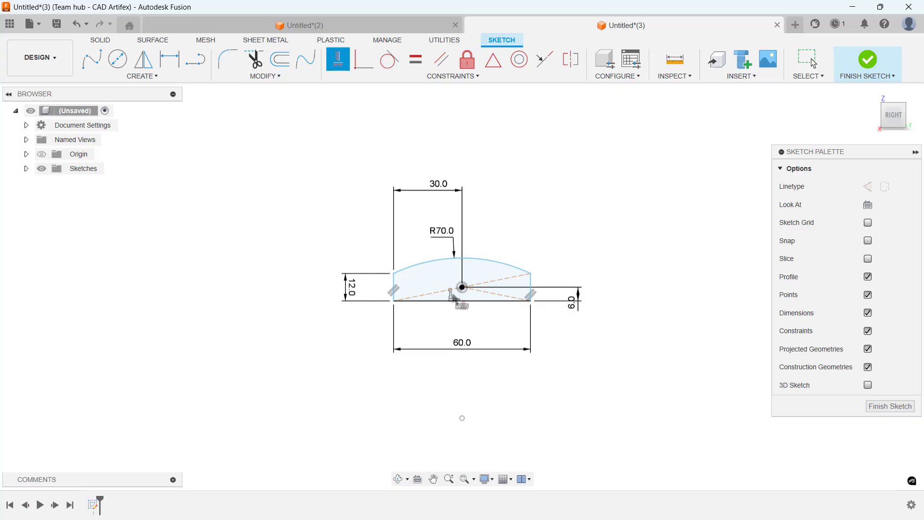
pyautogui.click(395, 288)
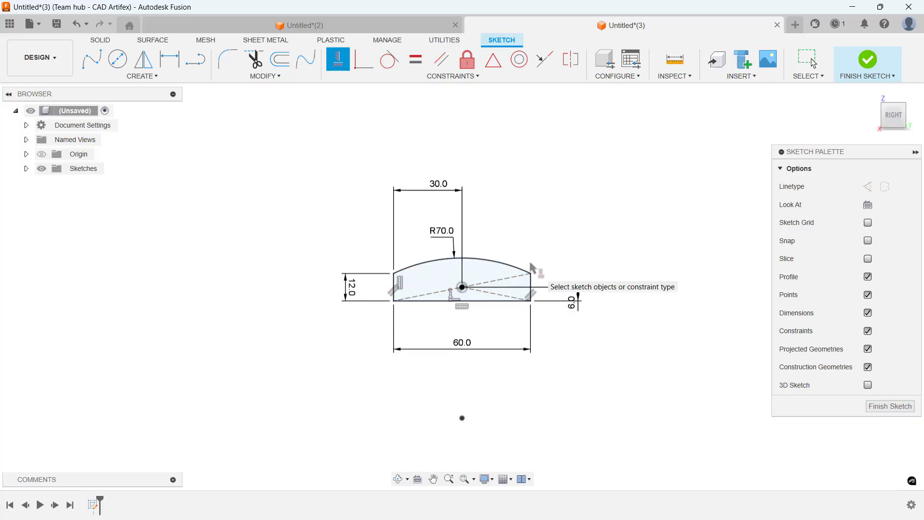
# Fillet both lower corners of the profile with a 3 mm radius
pyautogui.click(232, 65)
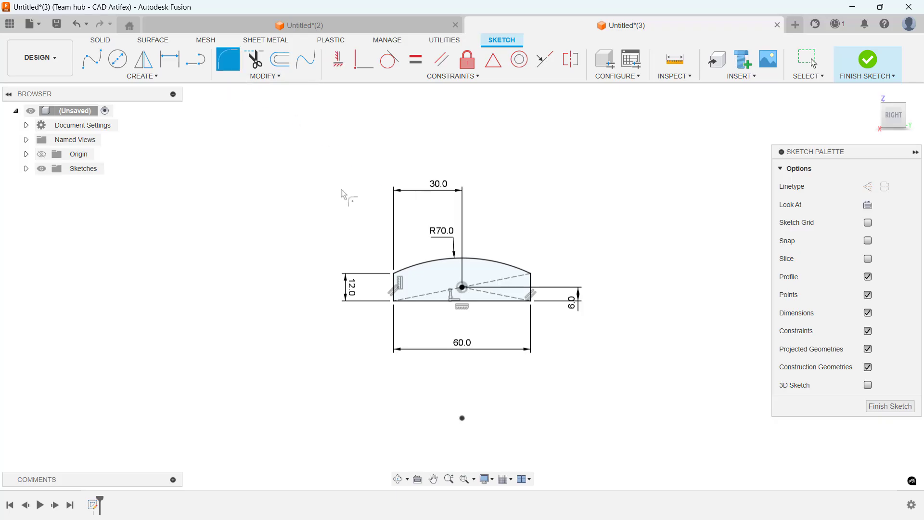
pyautogui.click(397, 298)
pyautogui.click(395, 292)
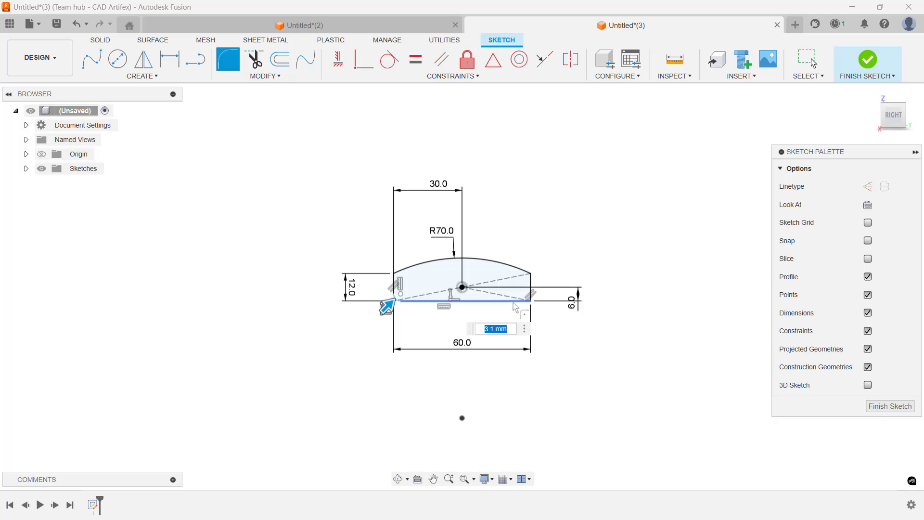
pyautogui.click(530, 300)
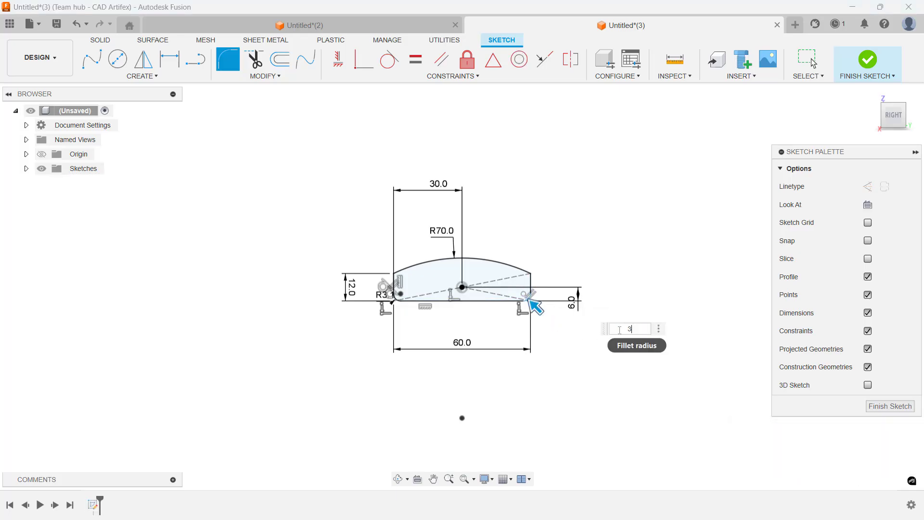
pyautogui.write('3')
pyautogui.press('Return')
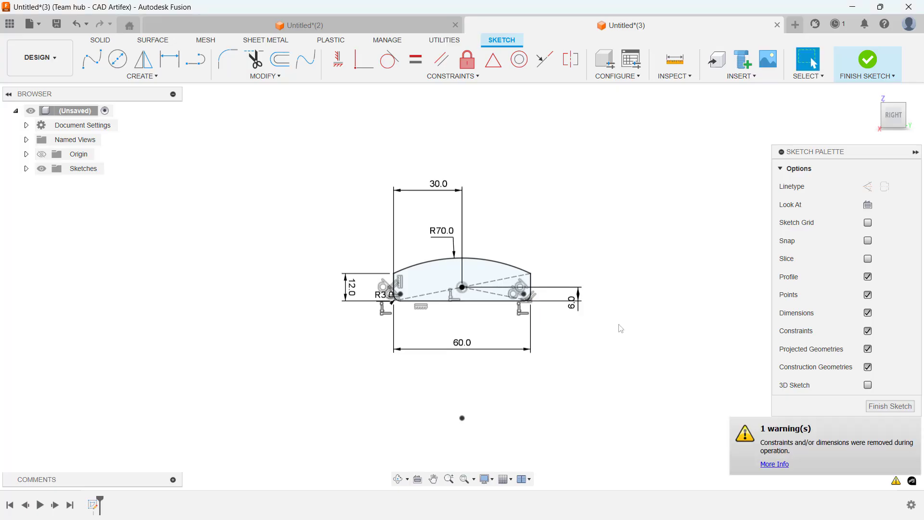
# Finish the sketch and extrude its profile as a surface, symmetrically 75 mm to each side, as a new body
pyautogui.click(861, 56)
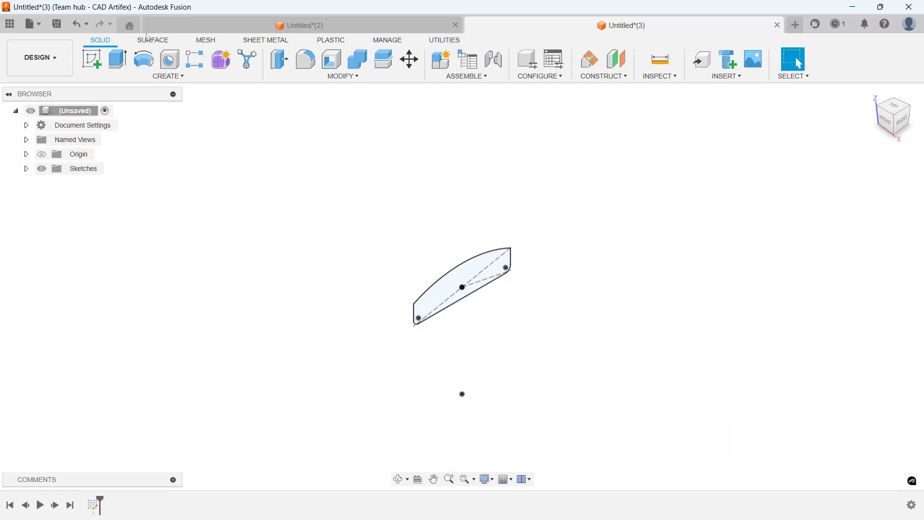
pyautogui.click(152, 40)
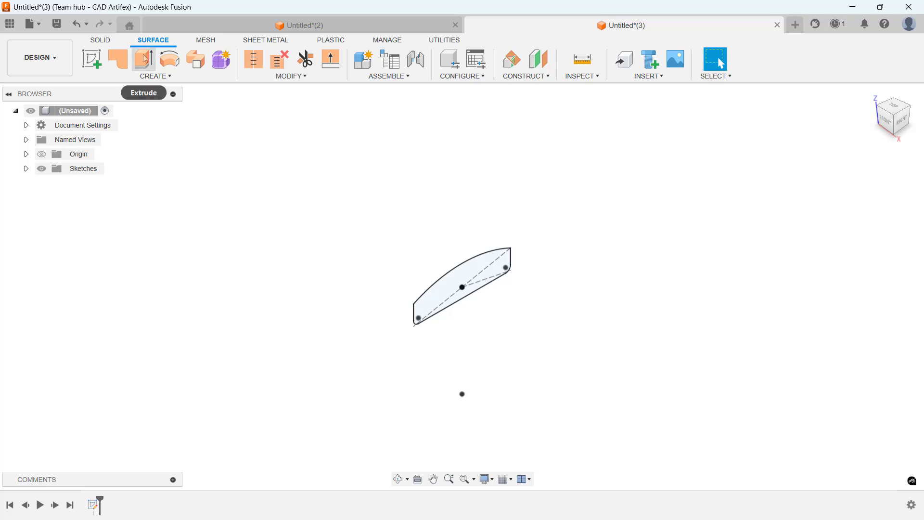
pyautogui.click(143, 57)
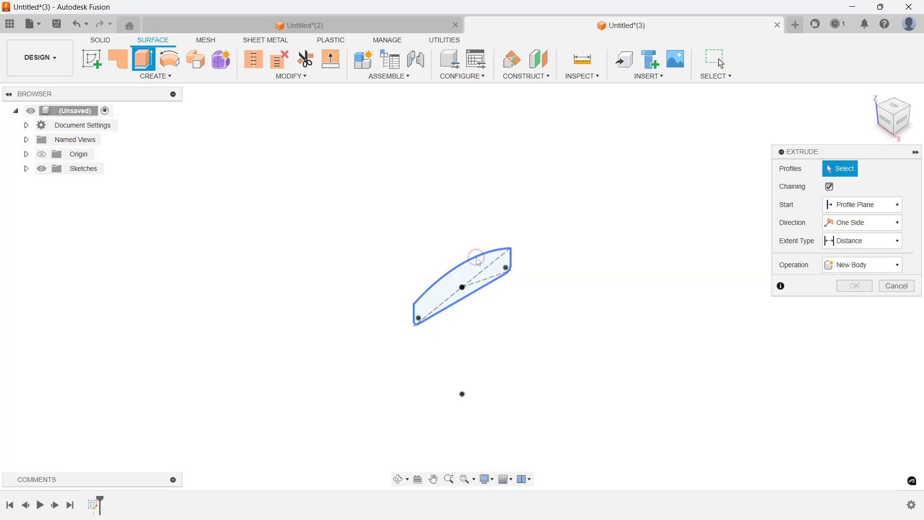
pyautogui.click(483, 275)
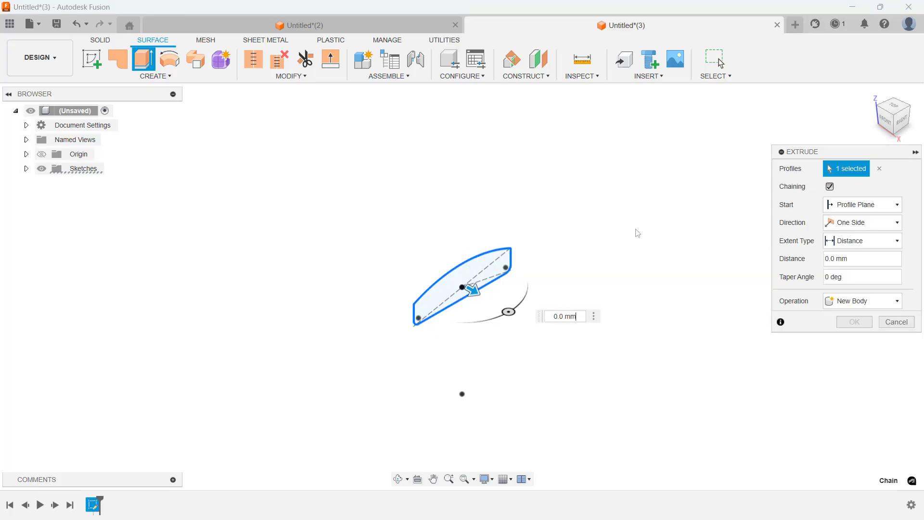
pyautogui.click(848, 224)
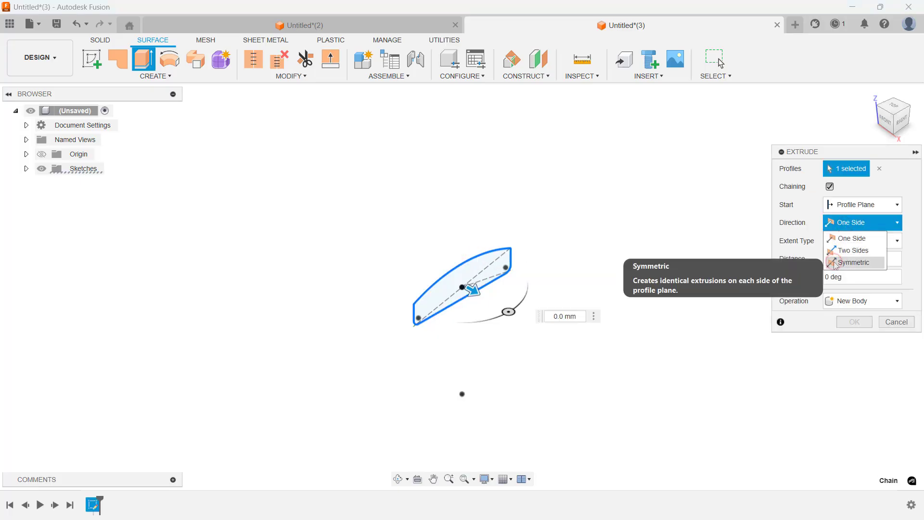
pyautogui.click(838, 262)
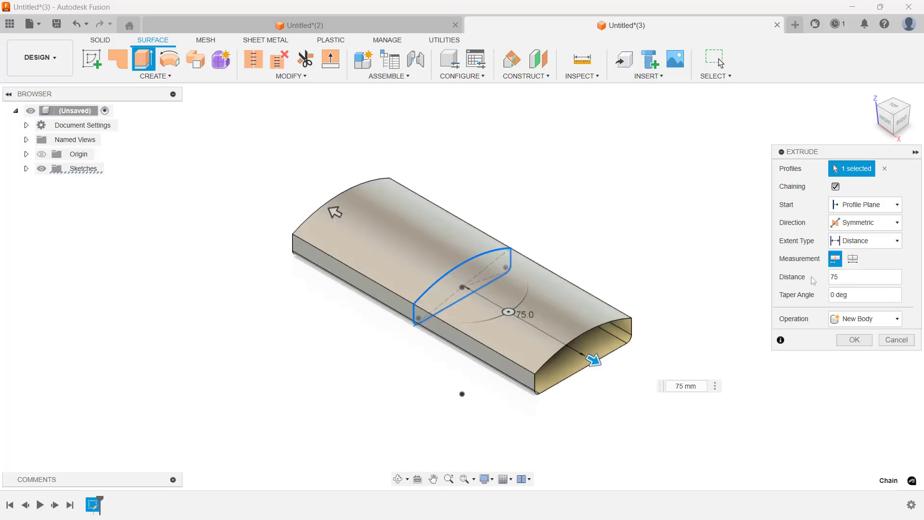
pyautogui.click(855, 340)
pyautogui.click(687, 301)
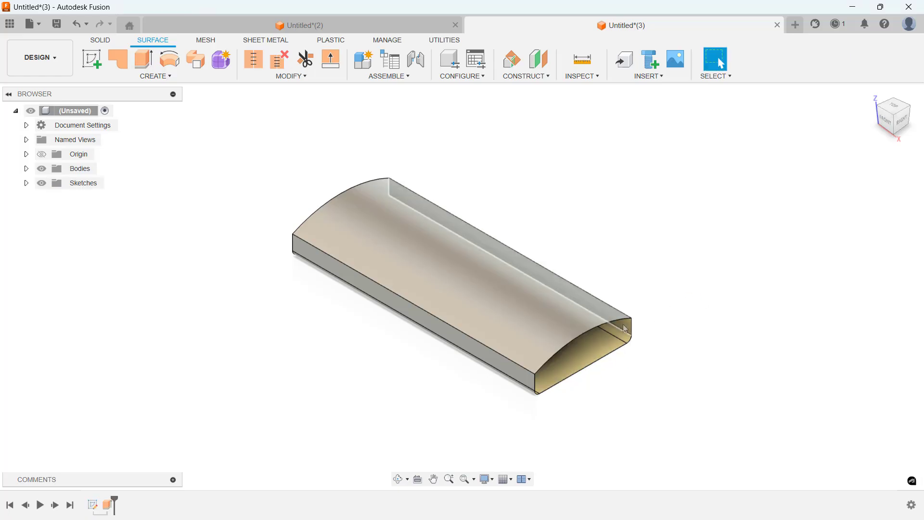
# Patch both open ends of the extruded surface, selecting each end's edge loop, with Connected continuity and operation New Body
pyautogui.click(117, 59)
pyautogui.click(339, 198)
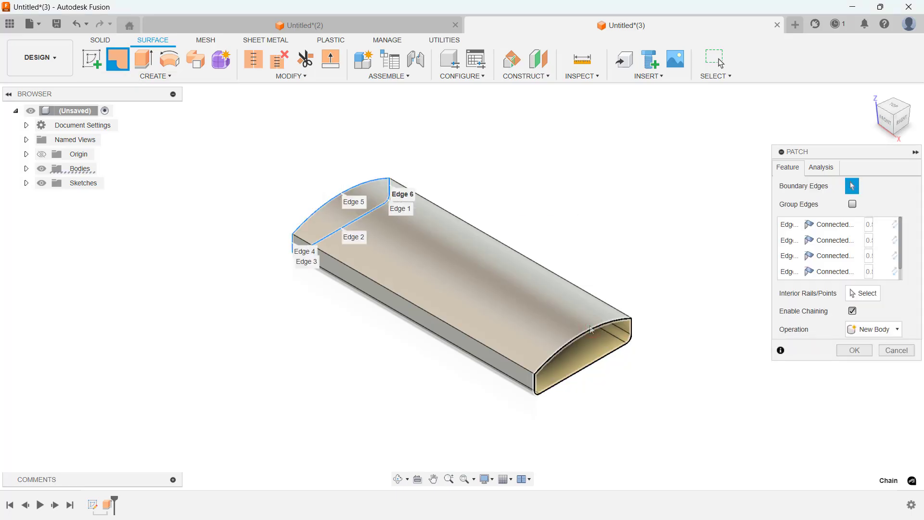
pyautogui.click(586, 337)
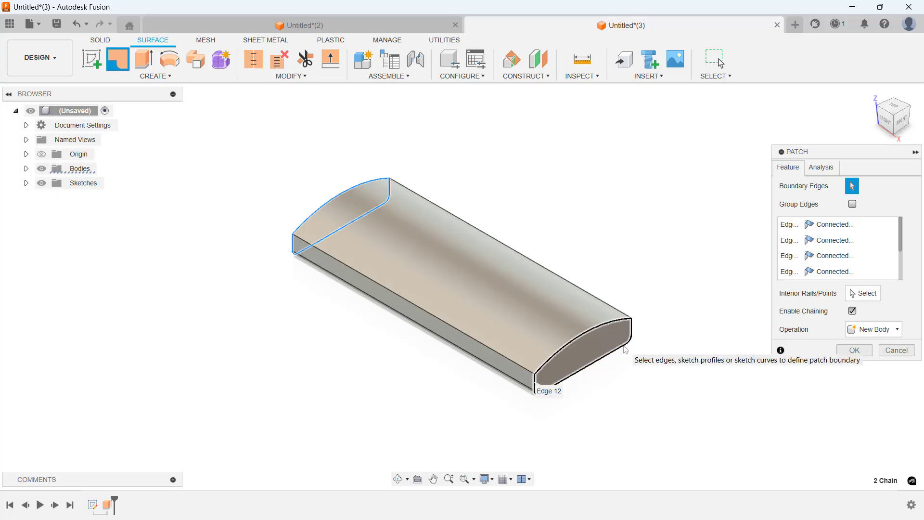
pyautogui.click(872, 238)
pyautogui.click(853, 351)
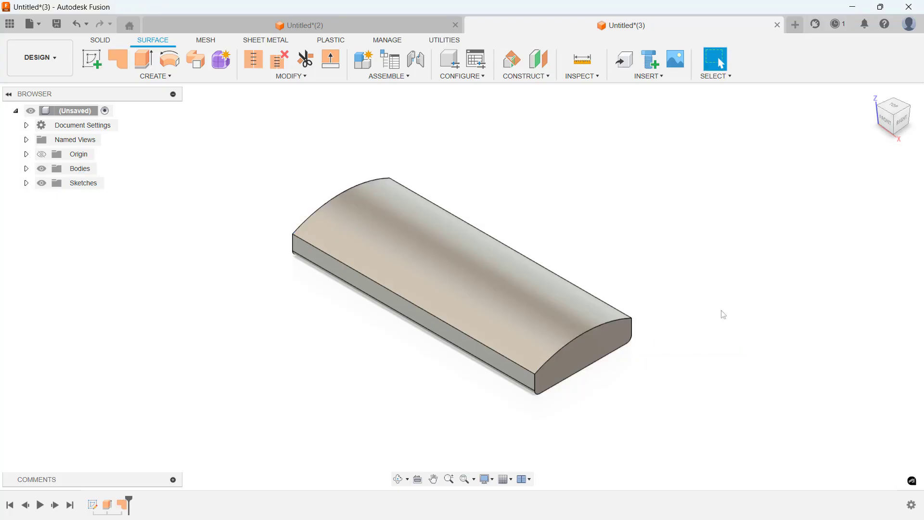
# Sketch a center rectangle at the origin on the horizontal XY plane, 45 mm across the block and 11 mm along it
pyautogui.scroll(3, 551, 312)
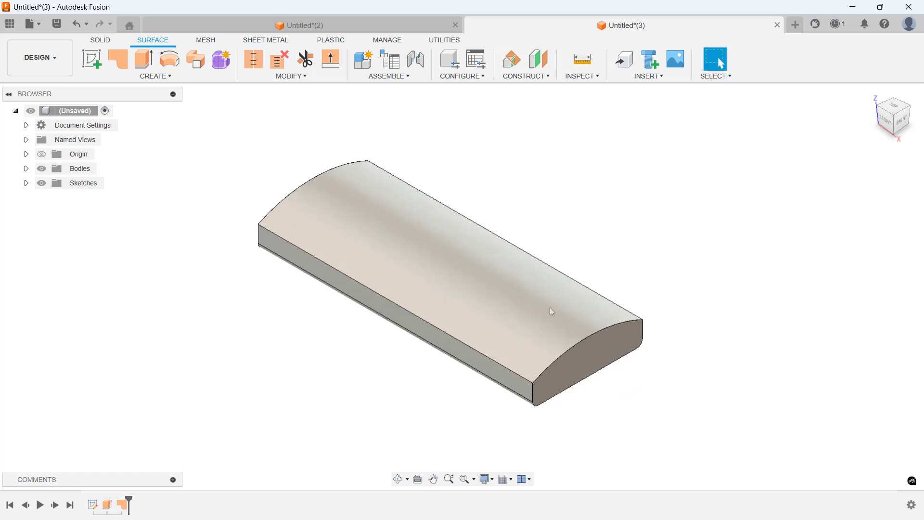
pyautogui.moveTo(549, 329); pyautogui.dragTo(551, 317, button='middle')
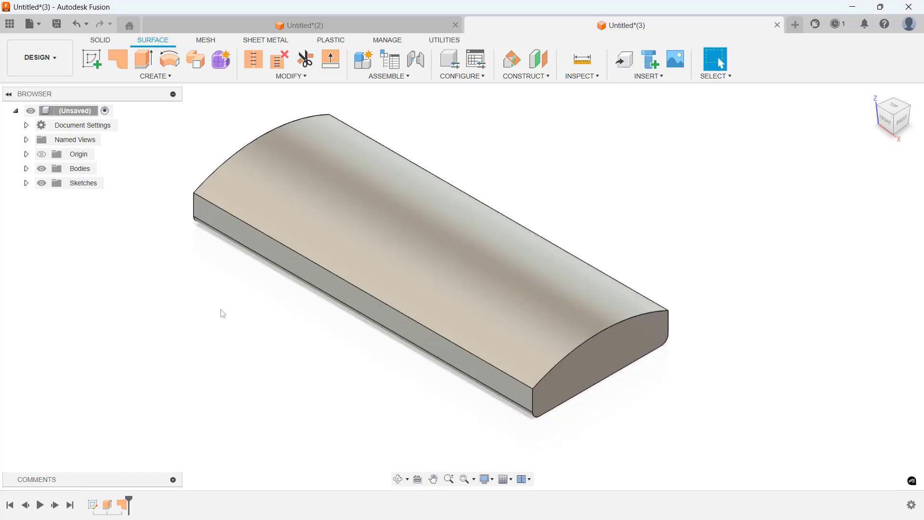
pyautogui.click(91, 59)
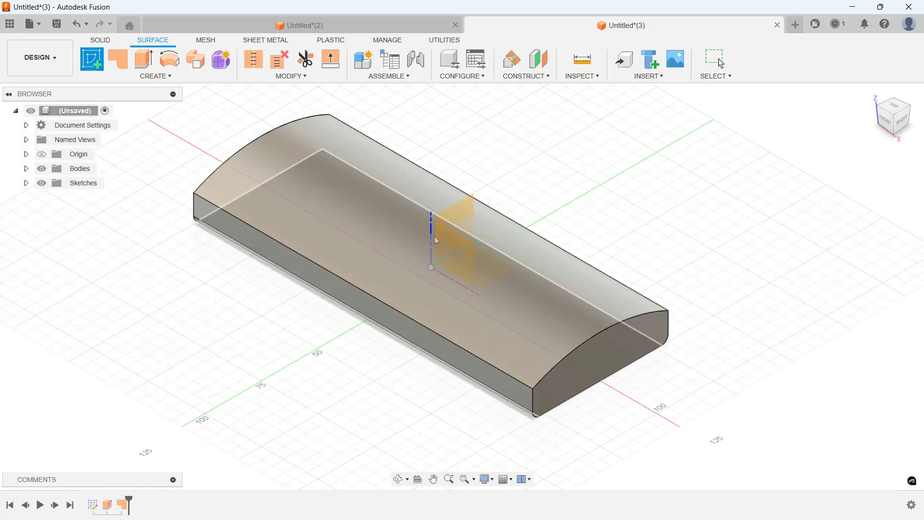
pyautogui.click(510, 271)
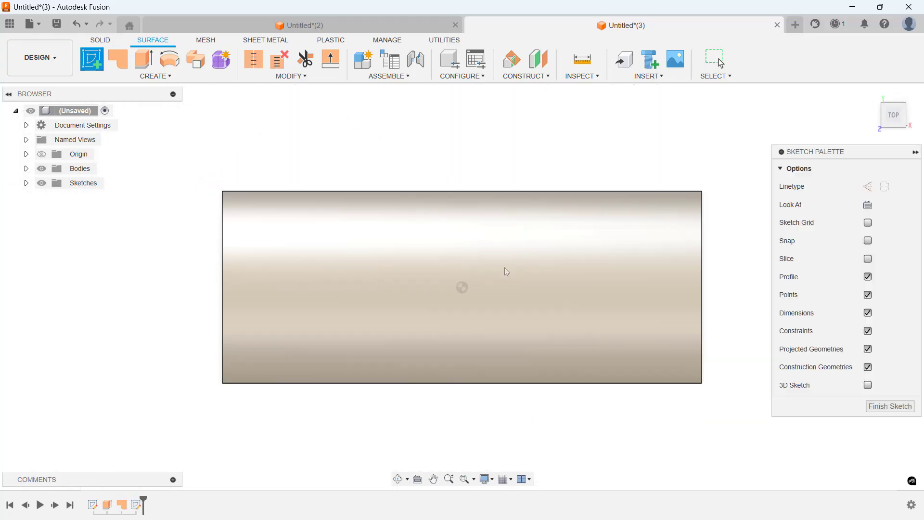
pyautogui.click(159, 77)
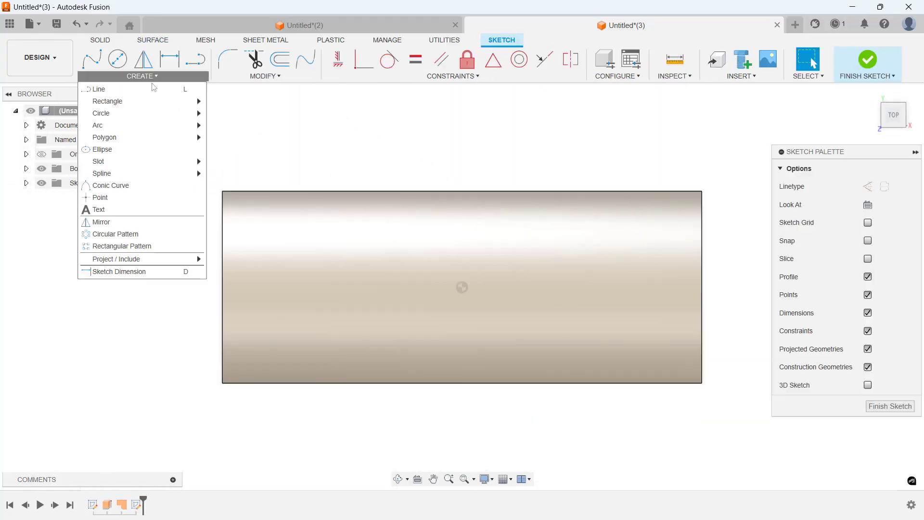
pyautogui.moveTo(141, 105)
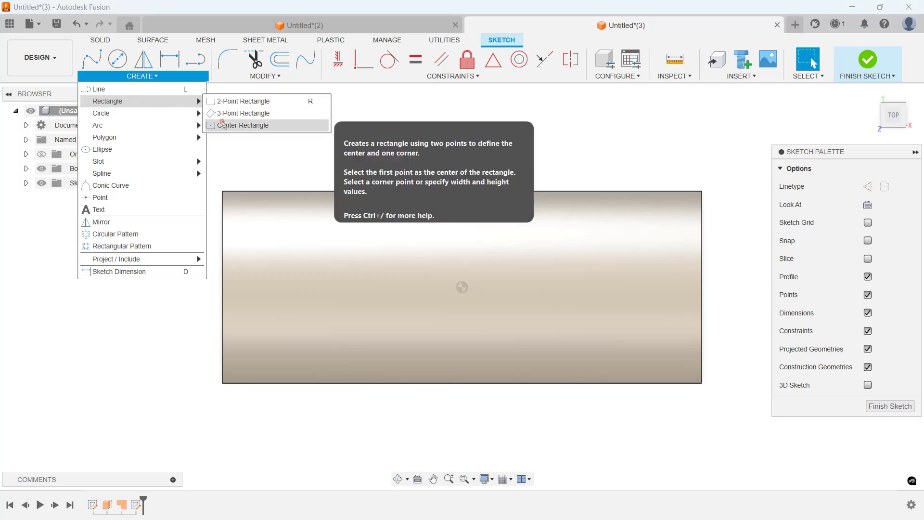
pyautogui.click(243, 125)
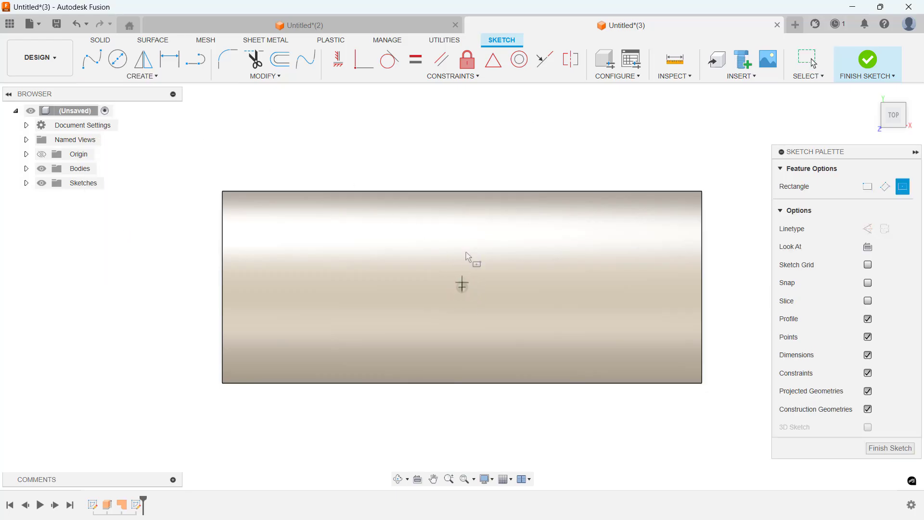
pyautogui.click(462, 286)
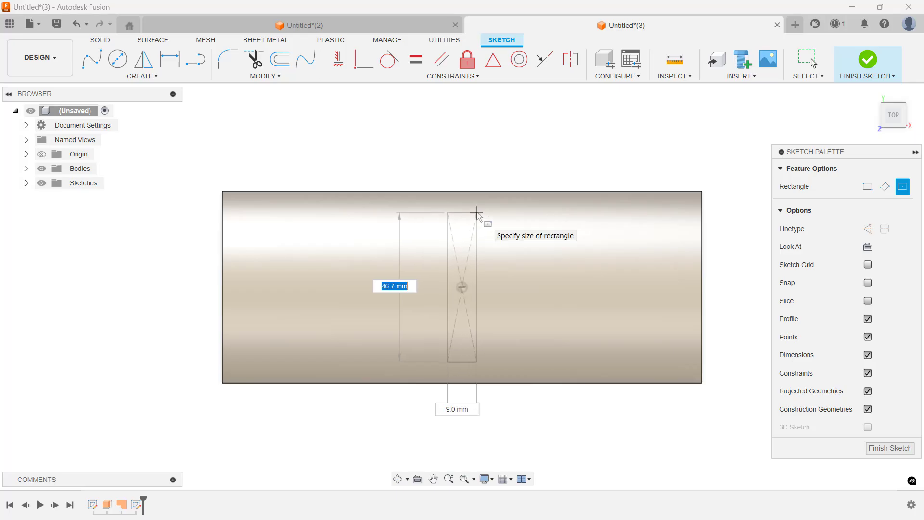
pyautogui.write('45')
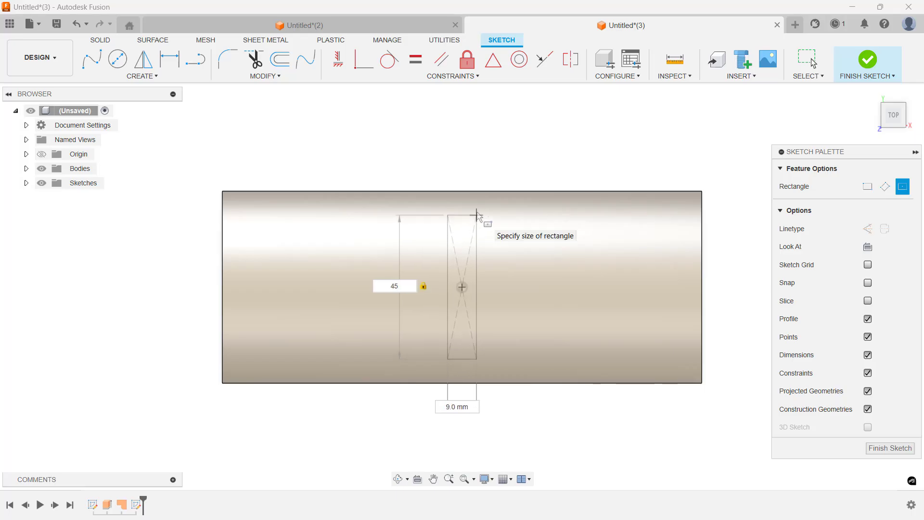
pyautogui.press('Tab')
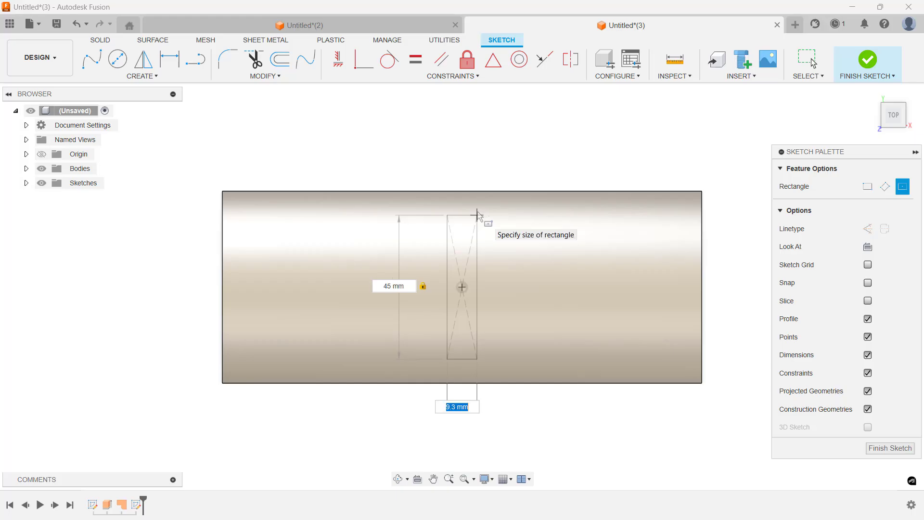
pyautogui.write('11')
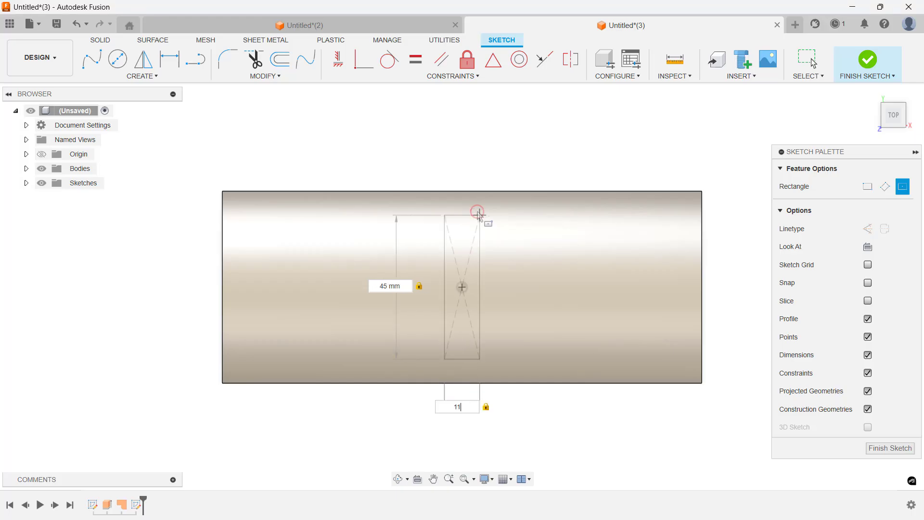
pyautogui.press('Return')
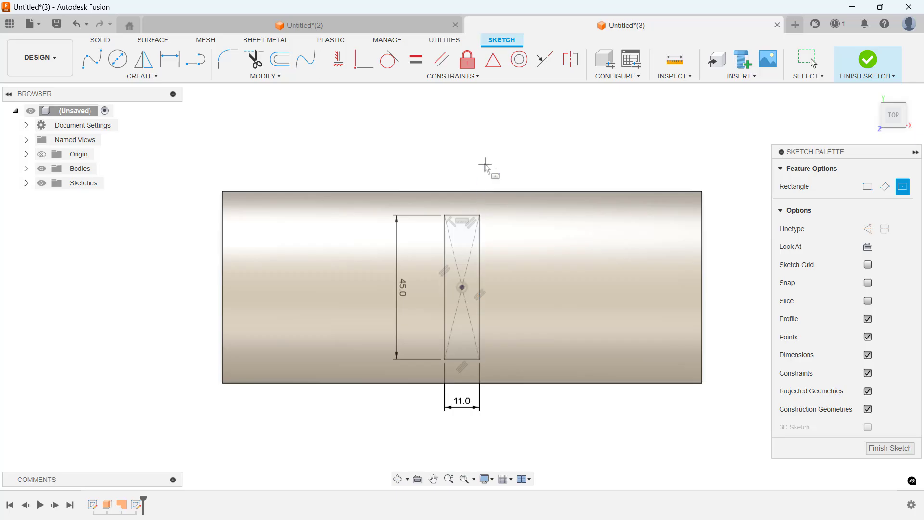
pyautogui.press('Escape')
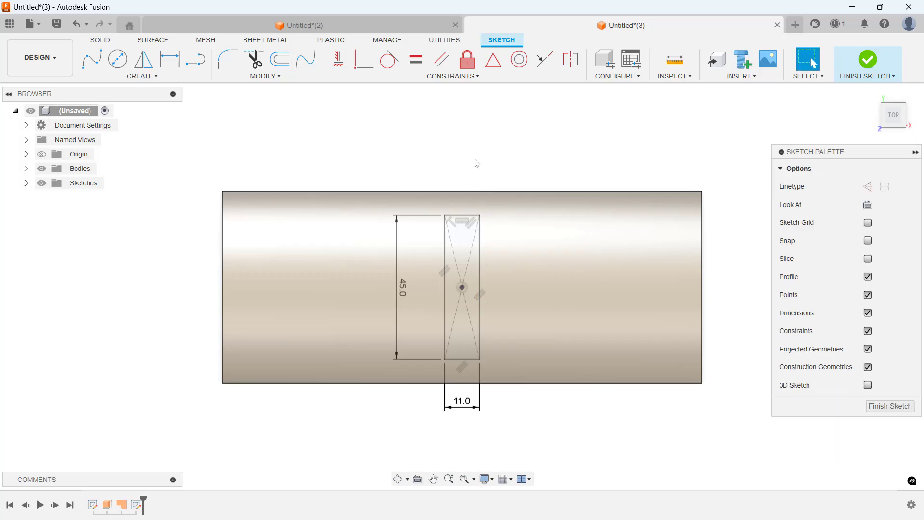
pyautogui.click(868, 60)
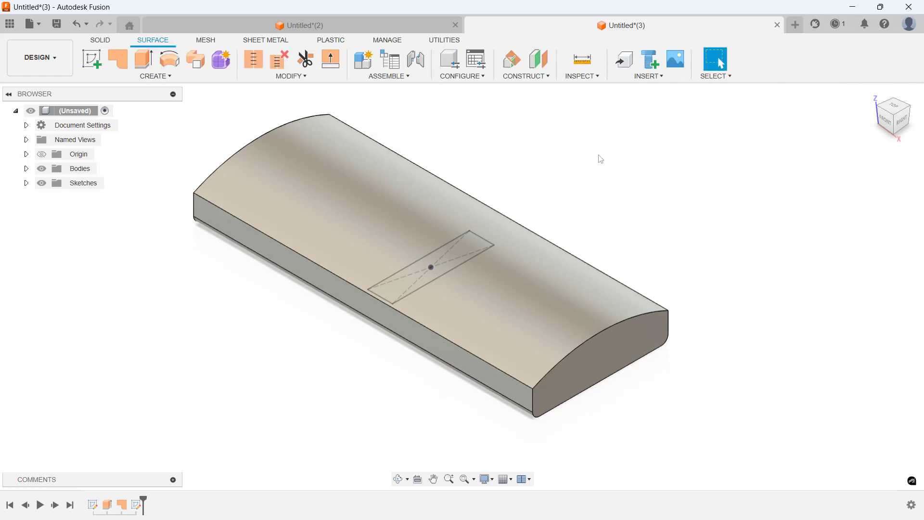
# Split the arched top face using the rectangle sketch as the splitting tool
pyautogui.click(291, 76)
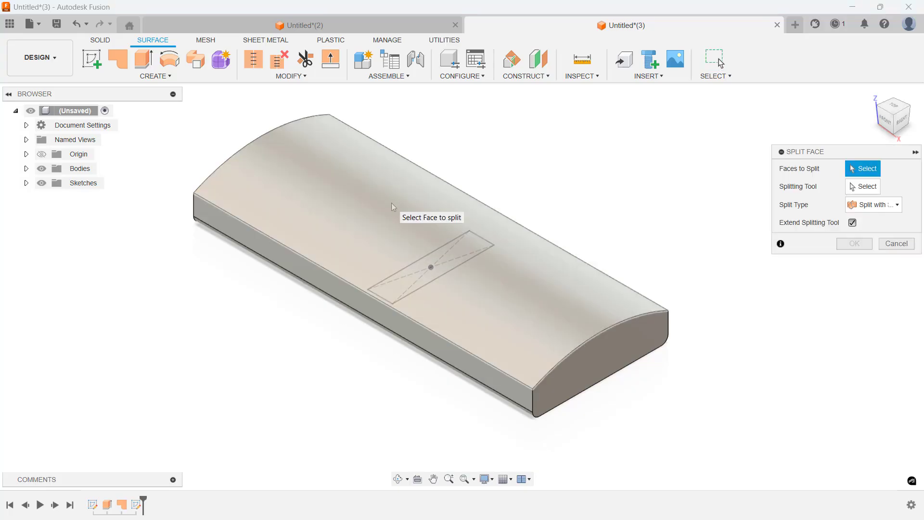
pyautogui.click(392, 204)
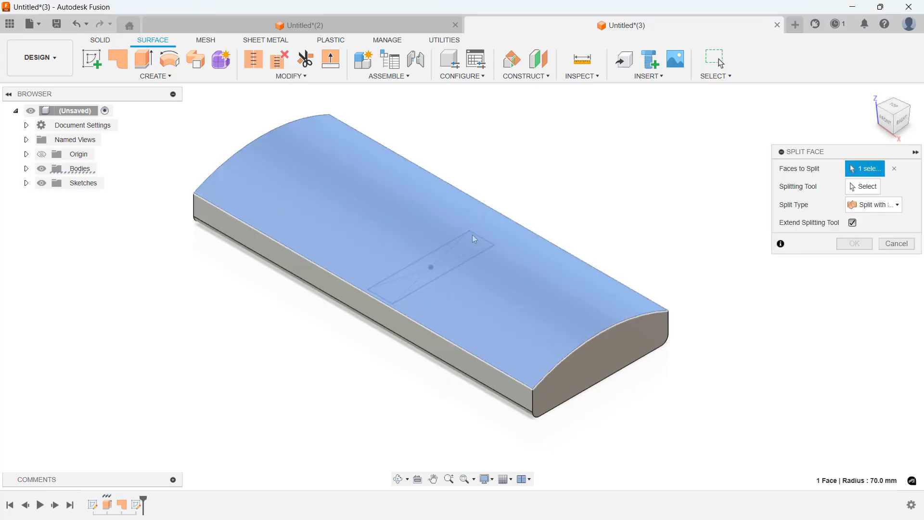
pyautogui.click(862, 187)
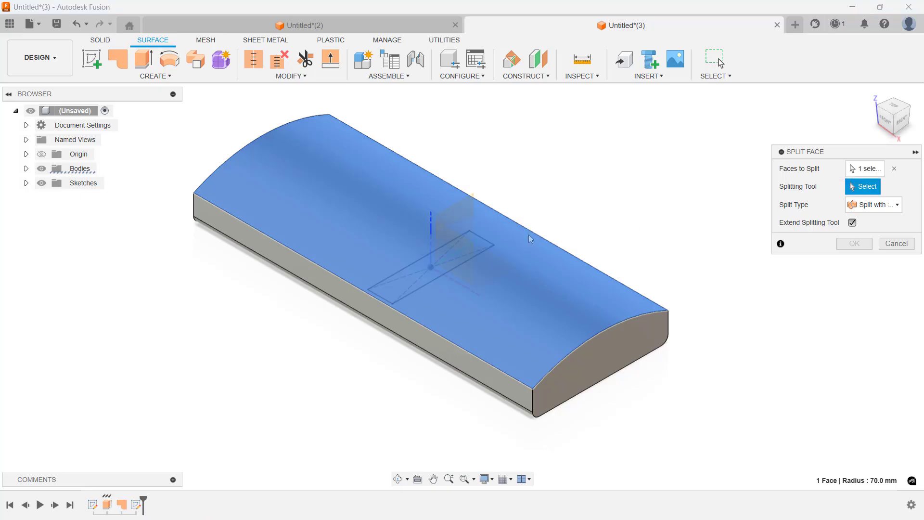
pyautogui.click(483, 256)
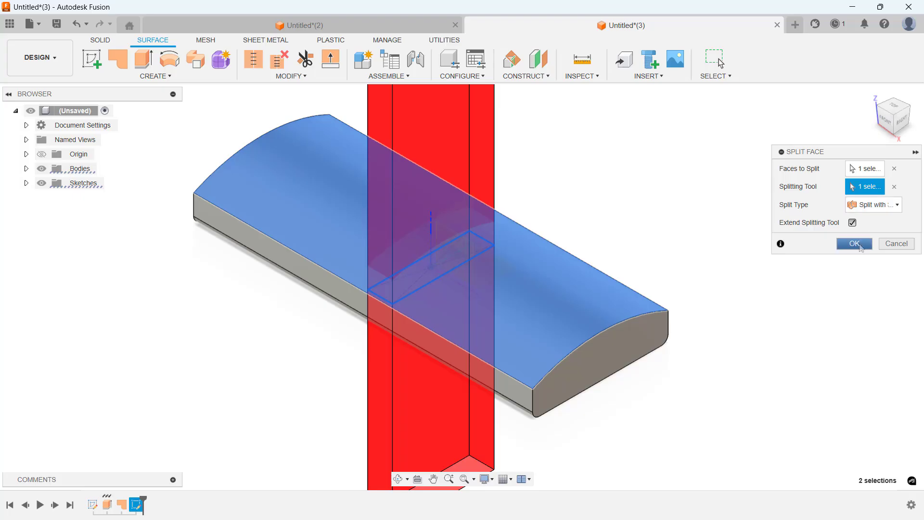
pyautogui.click(855, 244)
# Delete the rectangular strip face split off at the middle of the arched top
pyautogui.moveTo(521, 216); pyautogui.dragTo(530, 236, button='middle')
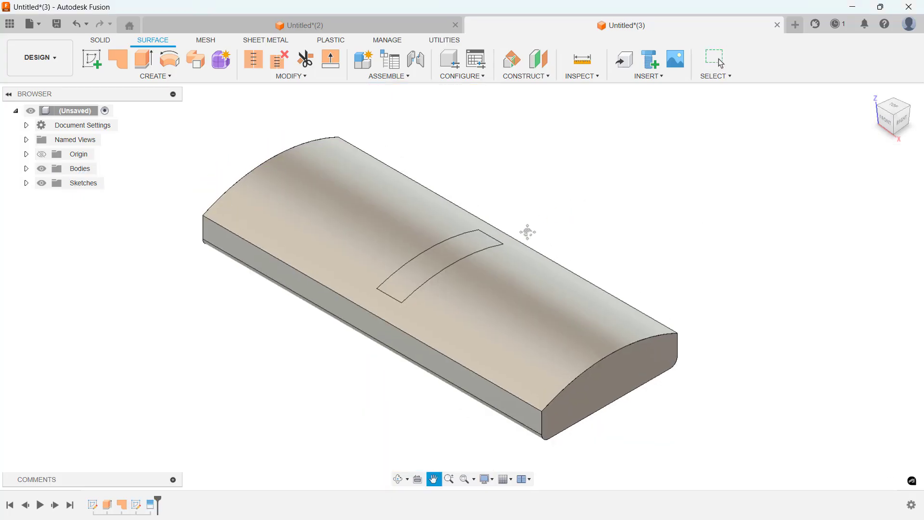
pyautogui.click(473, 244)
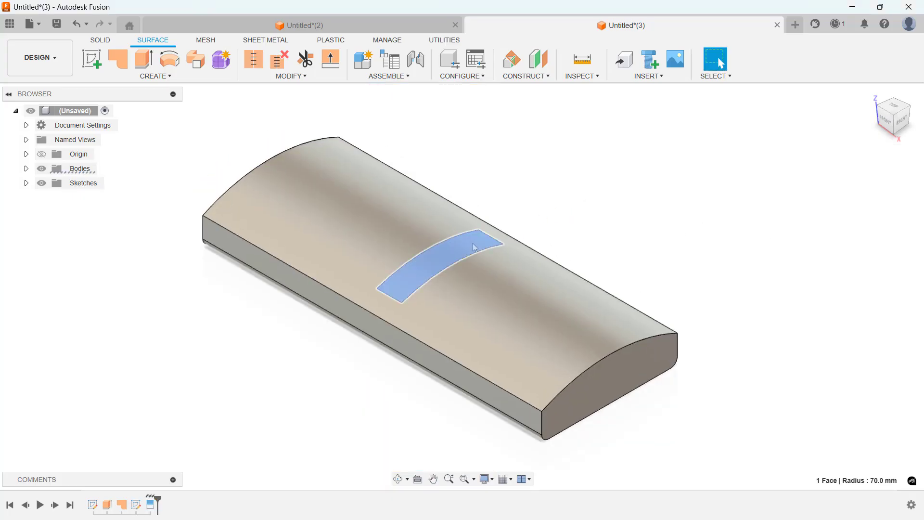
pyautogui.rightClick(474, 247)
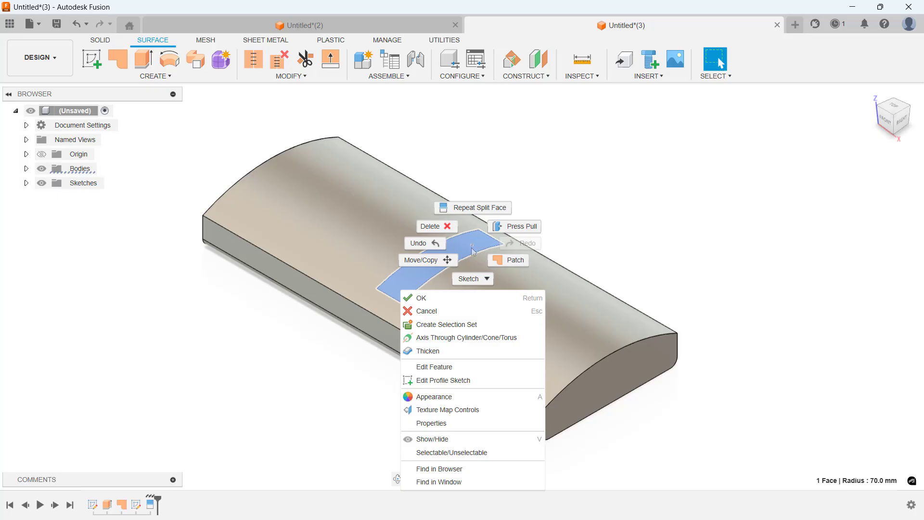
pyautogui.click(439, 229)
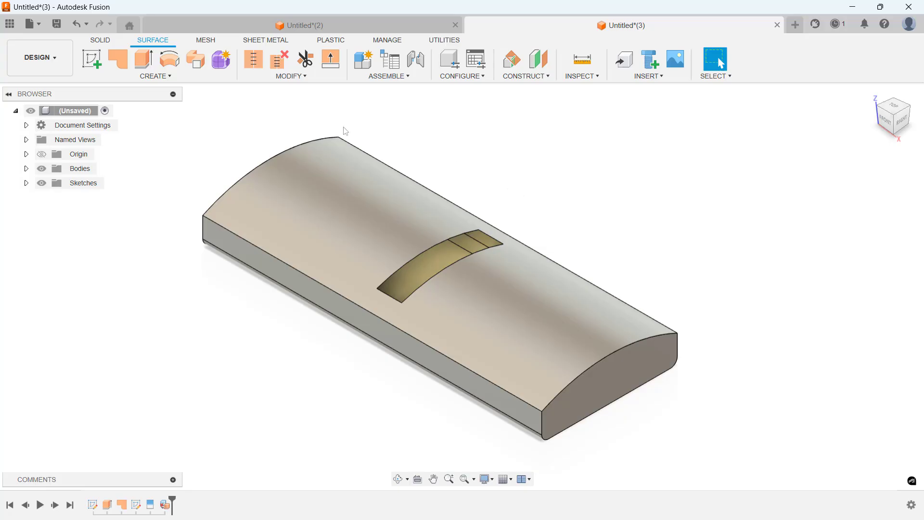
# Start a sketch on the vertical XZ plane and project its intersection with the arched top face into it
pyautogui.click(91, 59)
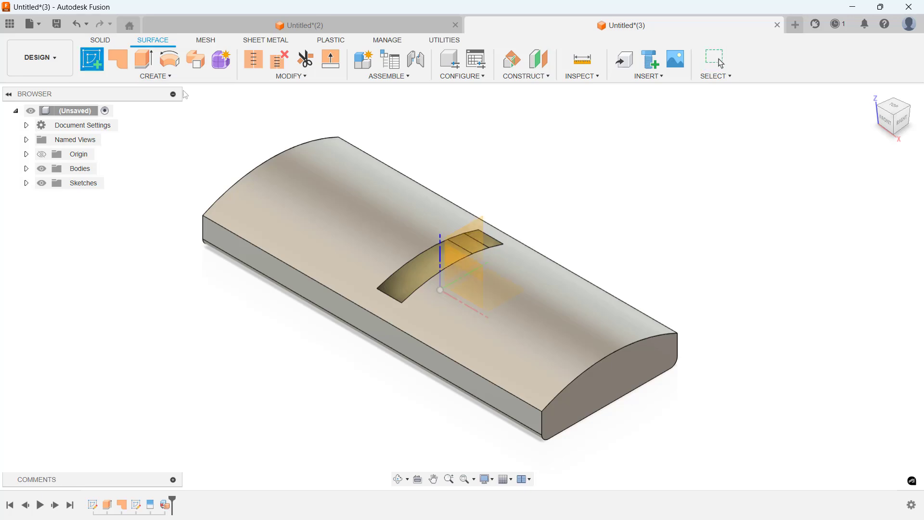
pyautogui.click(455, 256)
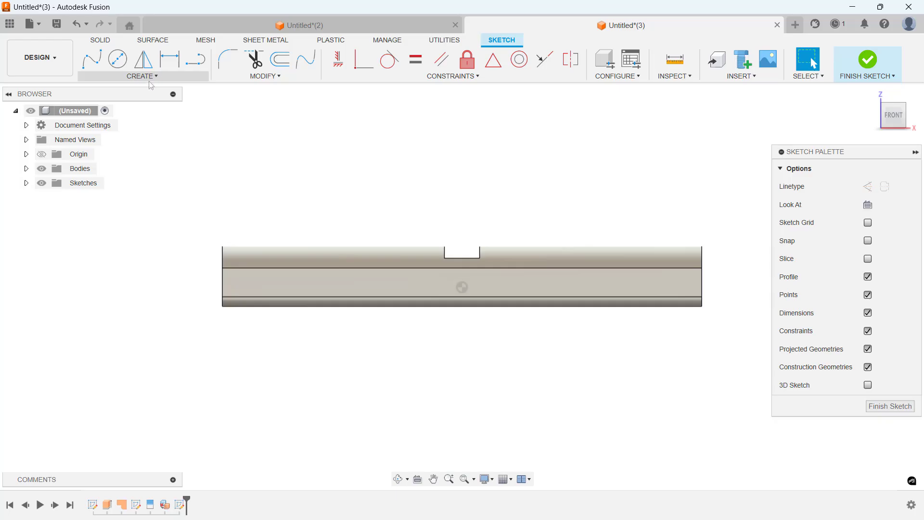
pyautogui.click(147, 77)
pyautogui.moveTo(158, 260)
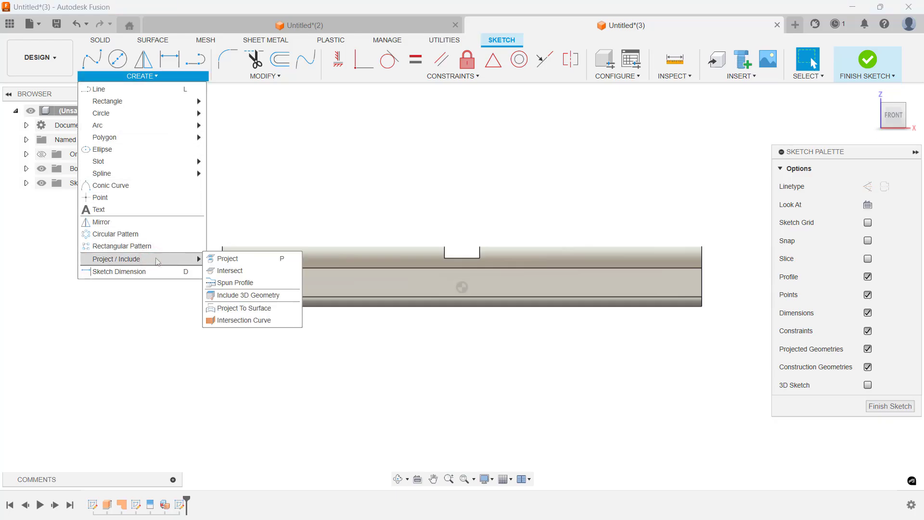
pyautogui.click(235, 272)
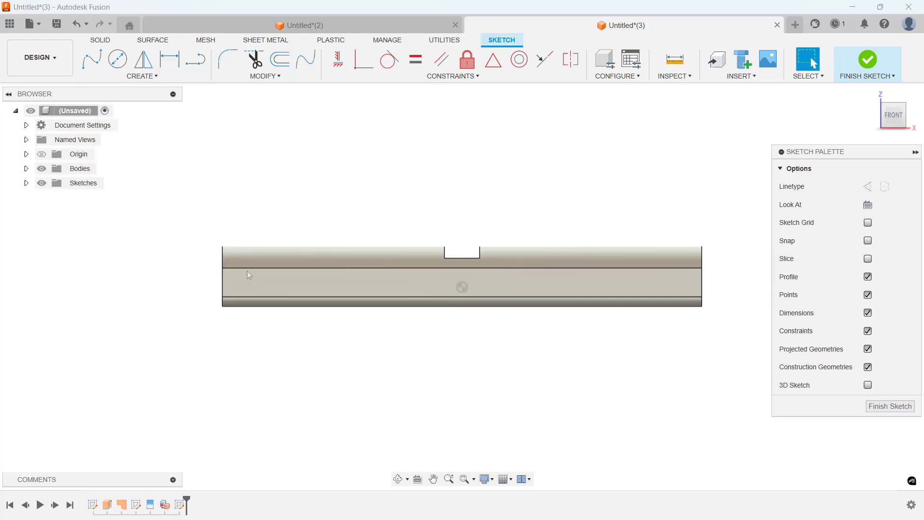
pyautogui.moveTo(468, 263); pyautogui.dragTo(515, 275, button='middle')
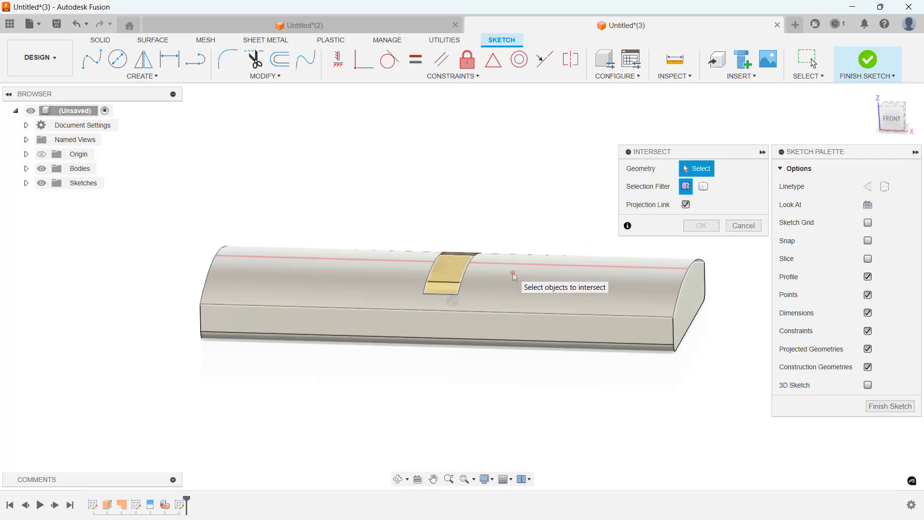
pyautogui.click(512, 273)
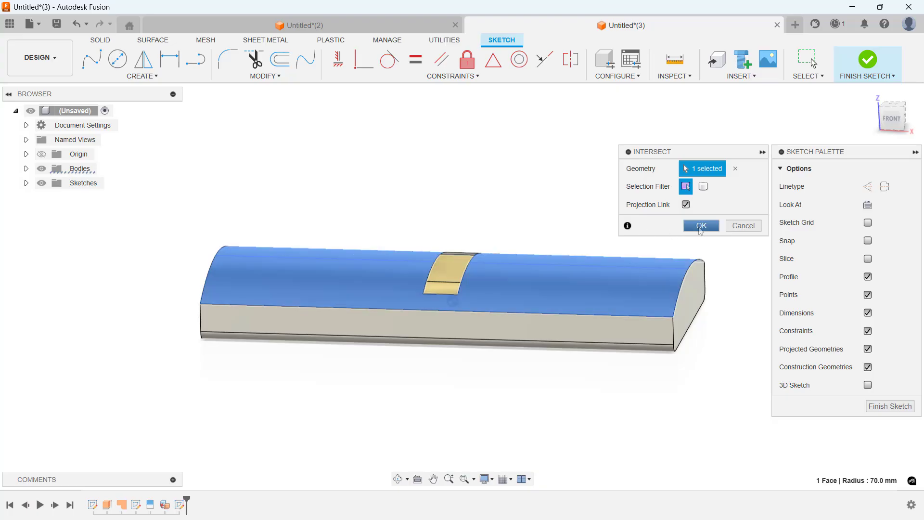
pyautogui.click(701, 225)
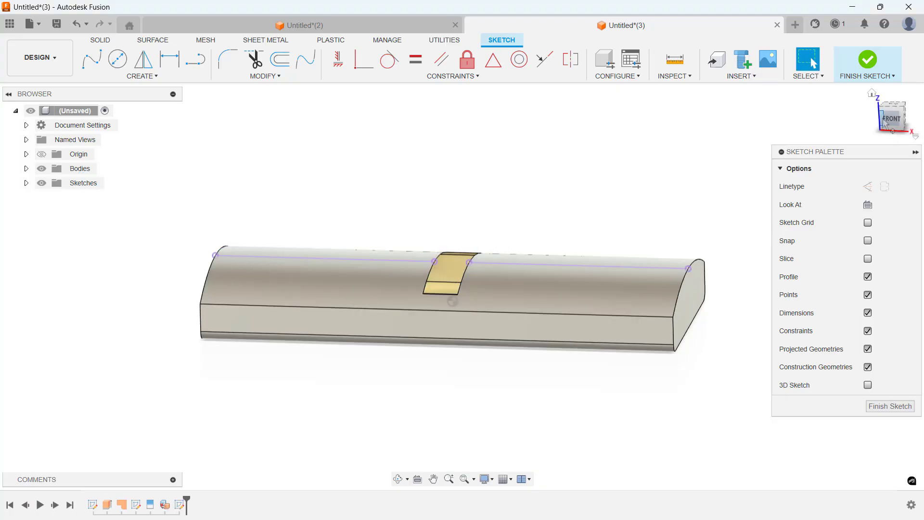
# Draw a tangent arc of radius 5.7 mm from the opening's corner nearer the block's negative-X end, curving up towards the middle of the gap
pyautogui.click(892, 128)
pyautogui.scroll(3, 484, 258)
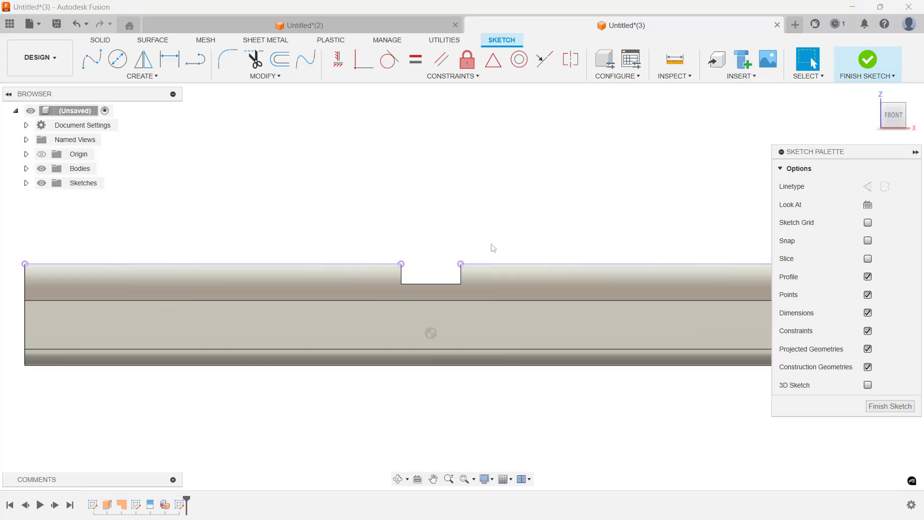
pyautogui.moveTo(476, 251); pyautogui.dragTo(445, 261, button='middle')
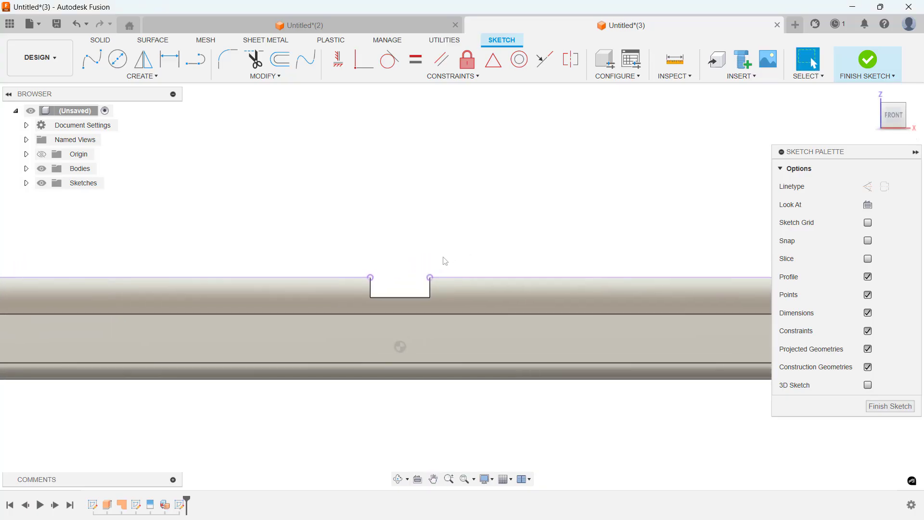
pyautogui.click(159, 76)
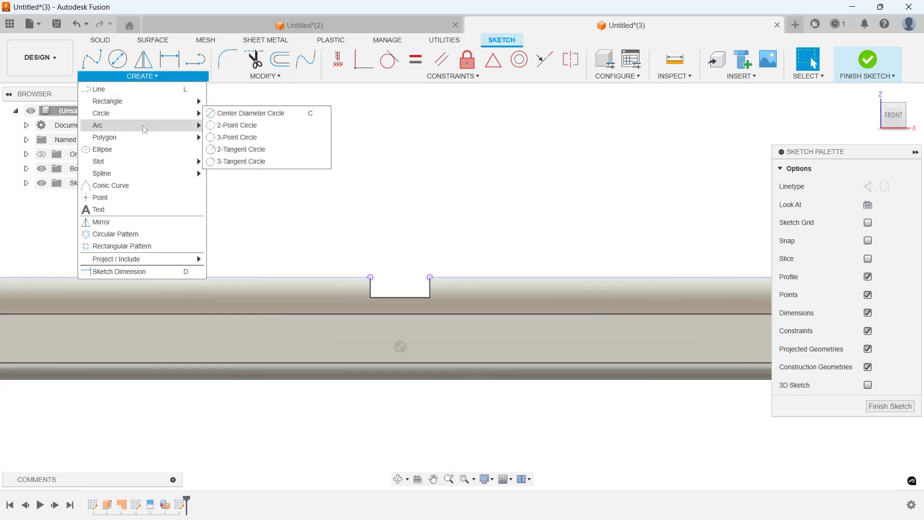
pyautogui.moveTo(193, 126)
pyautogui.click(234, 150)
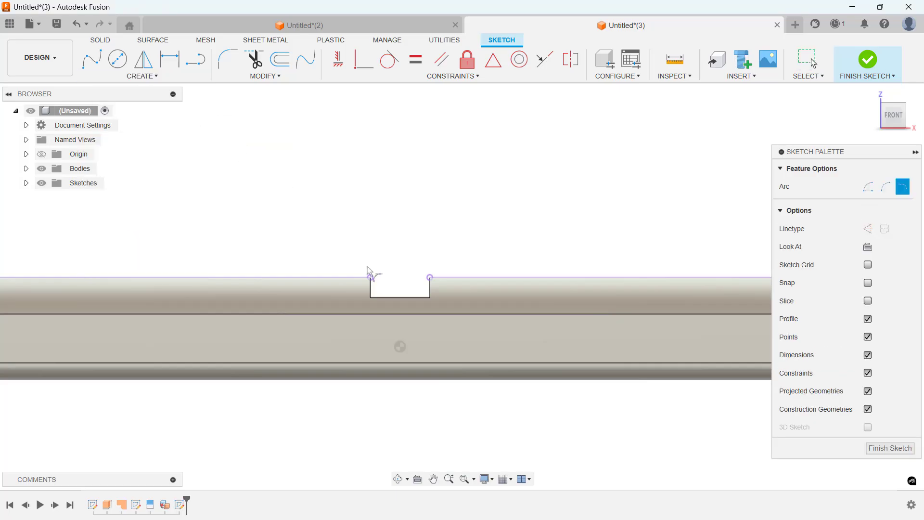
pyautogui.click(370, 278)
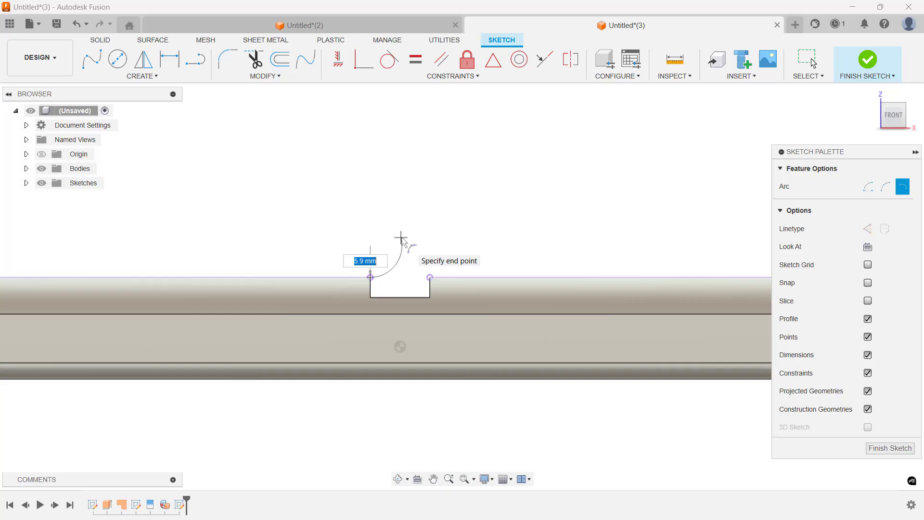
pyautogui.write('5.7')
pyautogui.press('Tab')
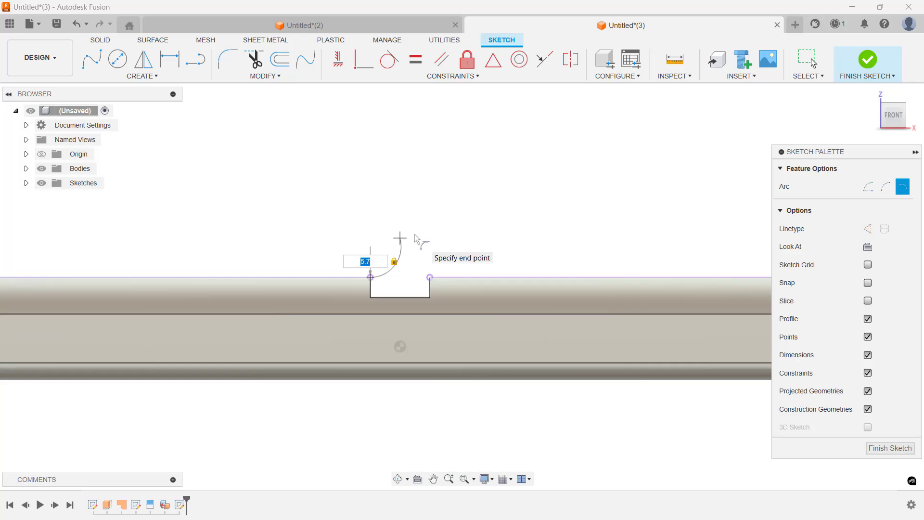
pyautogui.click(403, 258)
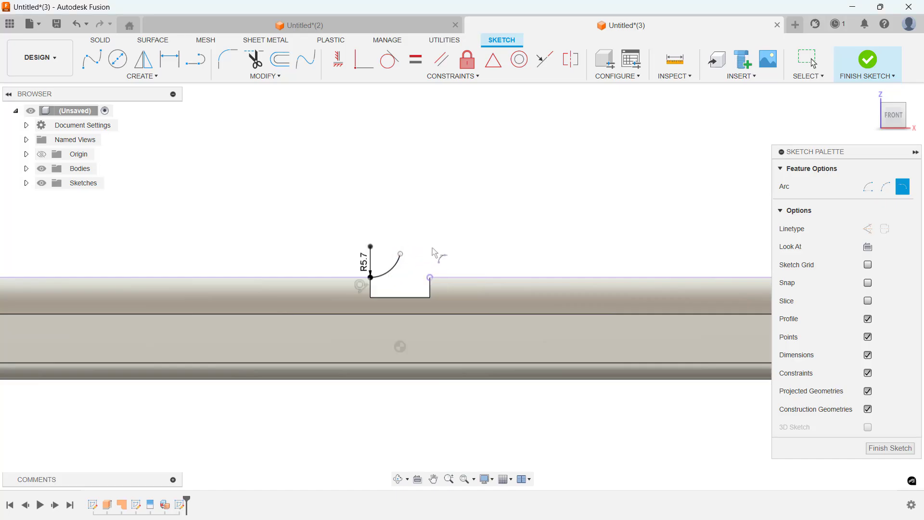
# Continue the profile with a tangent arc of radius 1 mm over the peak and another tangent arc down to the opening's opposite corner
pyautogui.click(400, 254)
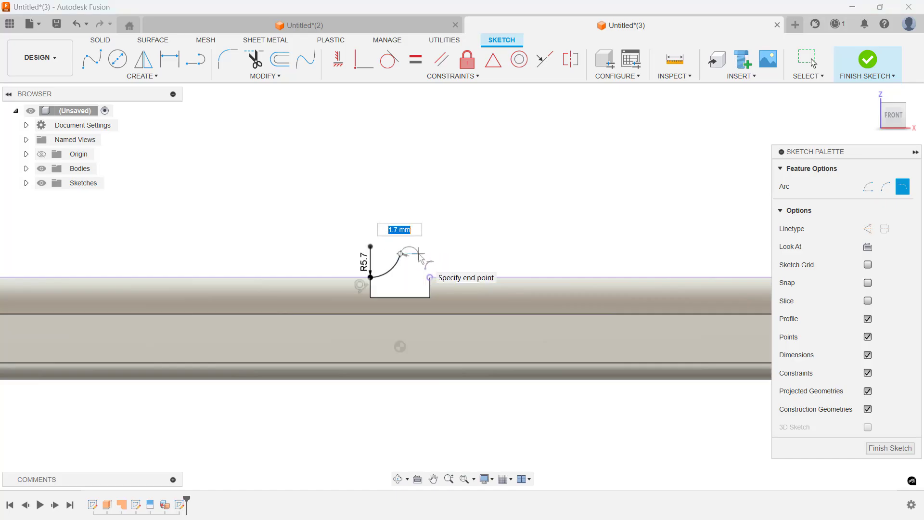
pyautogui.write('1')
pyautogui.click(418, 255)
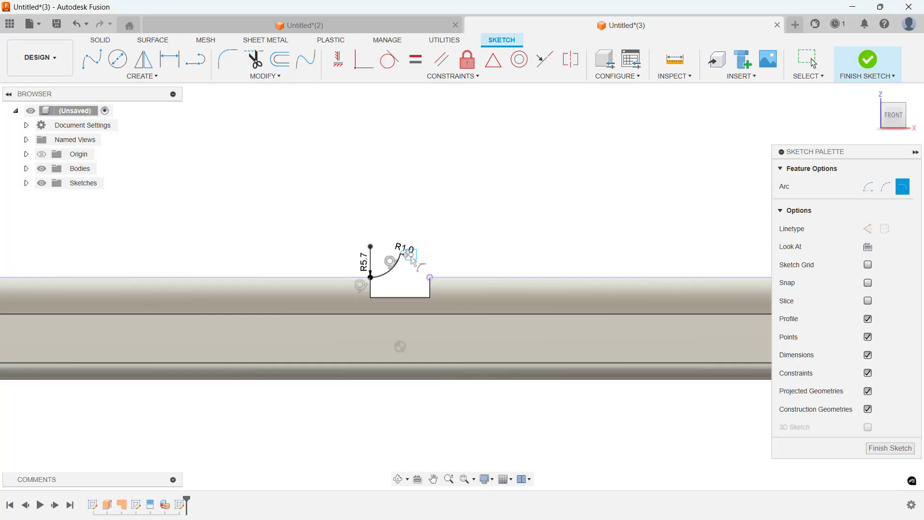
pyautogui.click(430, 277)
pyautogui.press('Escape')
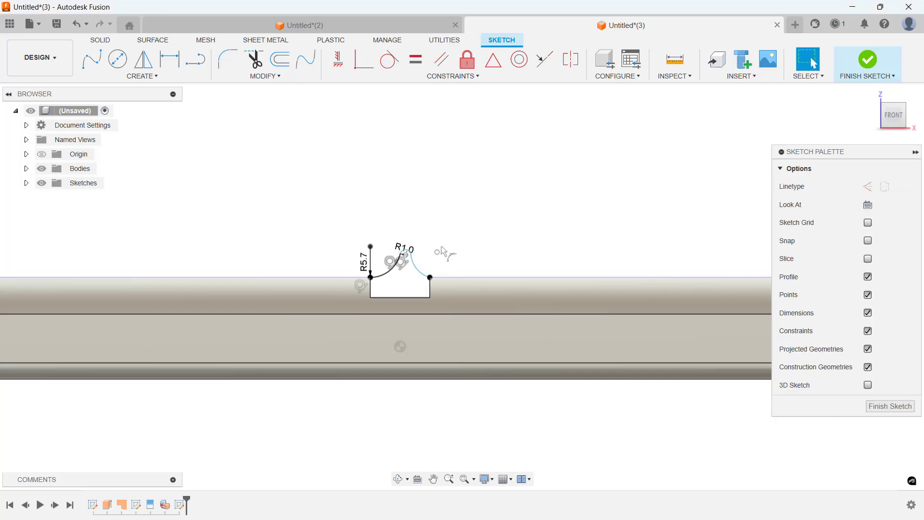
# Dimension the radius of the arc descending from the peak to the opening's corner as 4.8 mm
pyautogui.click(170, 60)
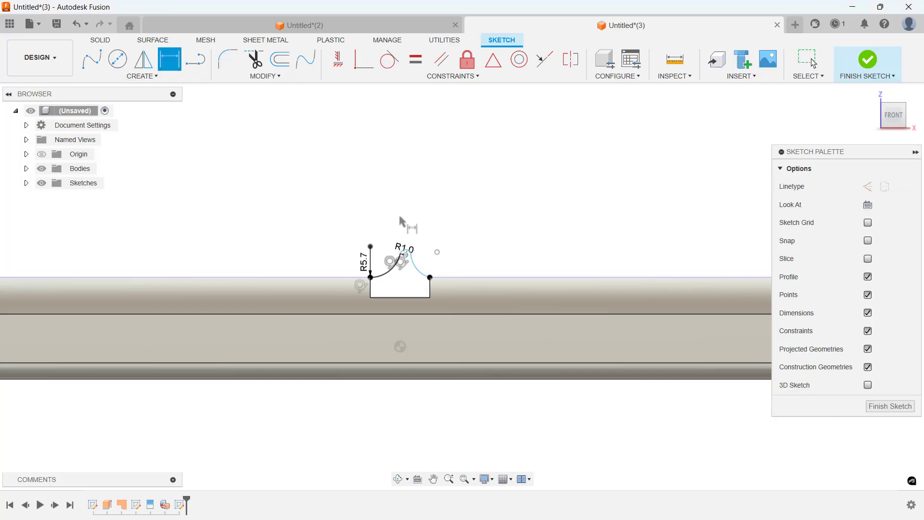
pyautogui.click(429, 268)
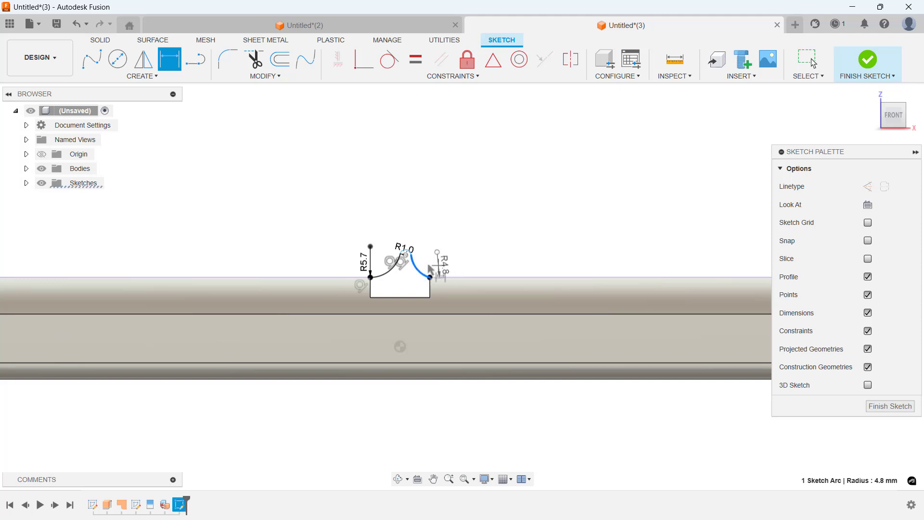
pyautogui.click(429, 268)
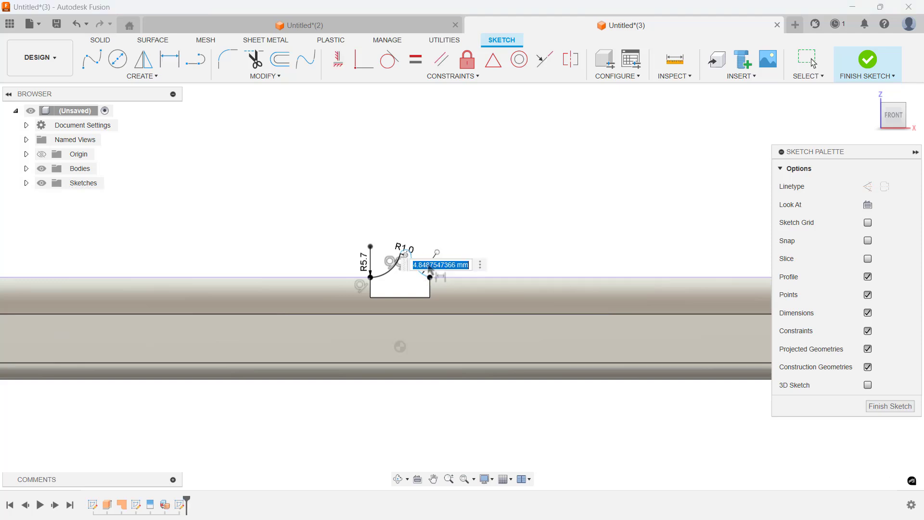
pyautogui.write('4.')
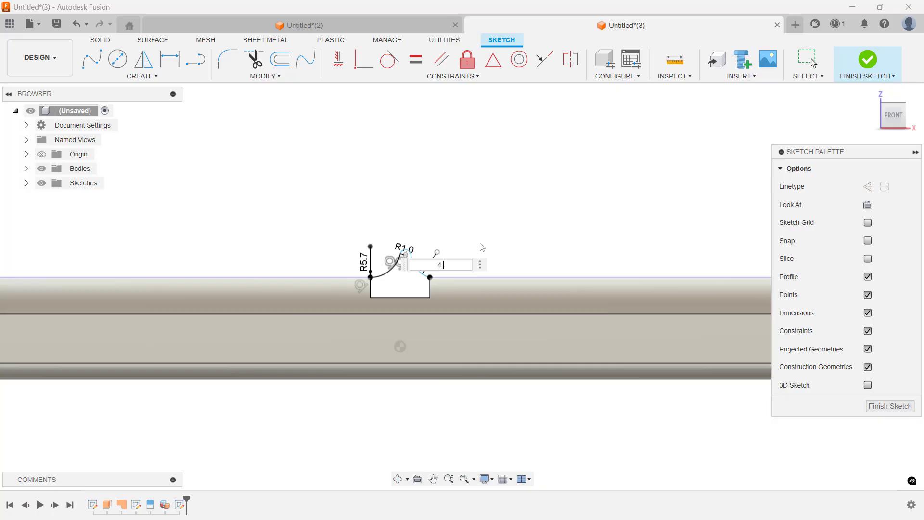
pyautogui.write('8')
pyautogui.press('Return')
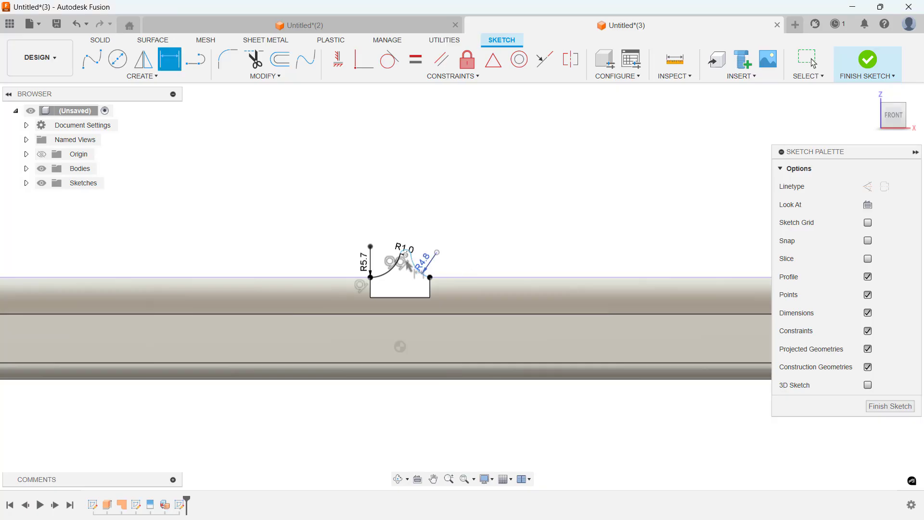
# Dimension the peak arc's center 17 mm vertically above the origin and finish the sketch
pyautogui.click(406, 255)
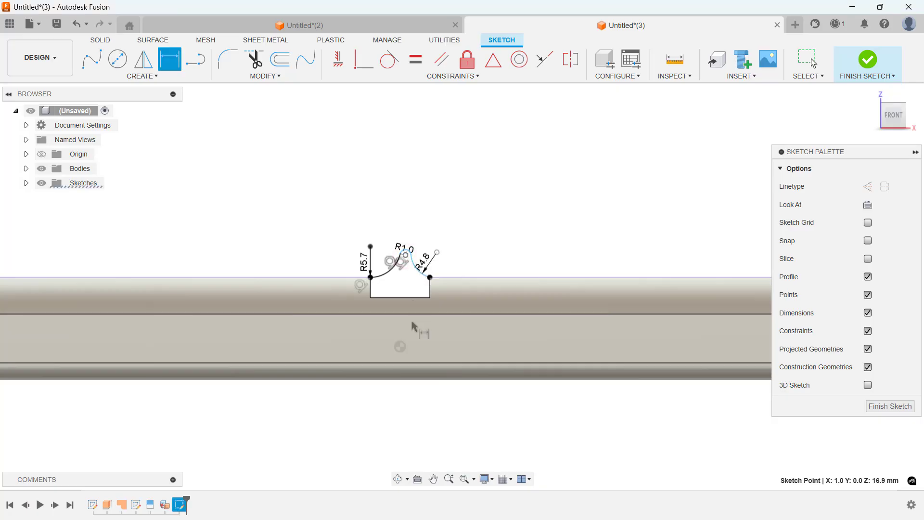
pyautogui.click(399, 347)
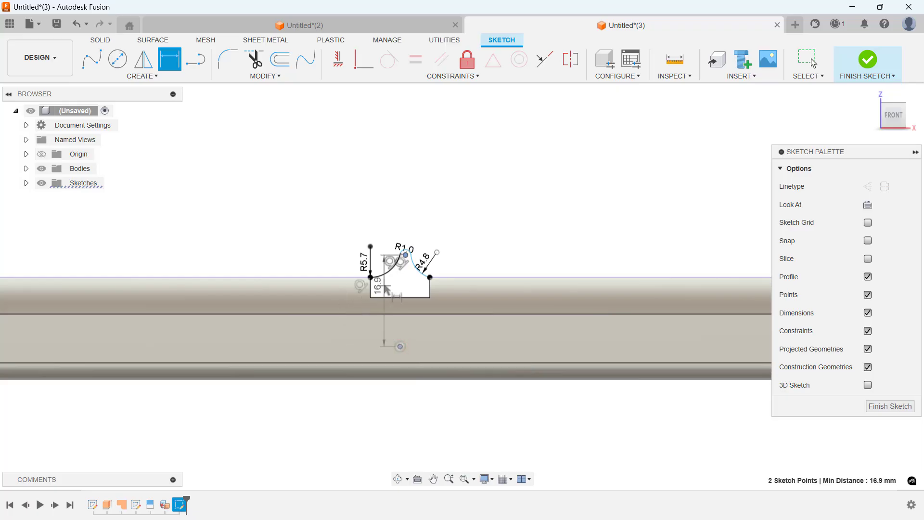
pyautogui.click(380, 331)
pyautogui.write('17')
pyautogui.press('Return')
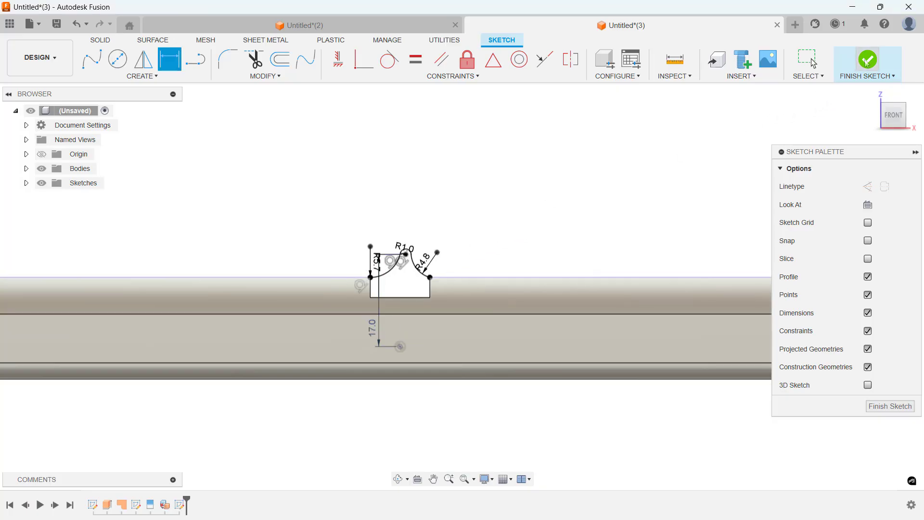
pyautogui.click(864, 61)
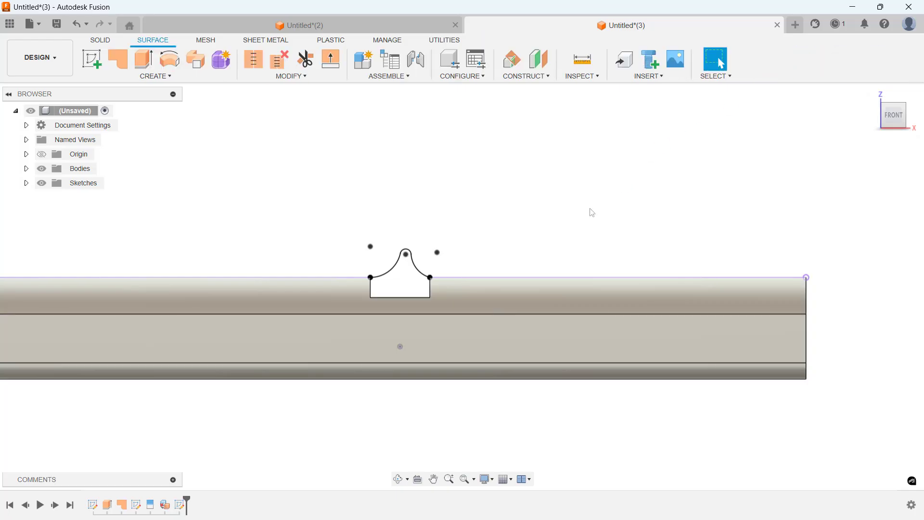
# Set up a surface loft from the opening's far short edge through the chained ridge sketch to the near short edge, with Chain Selection only for the sketch
pyautogui.click(871, 94)
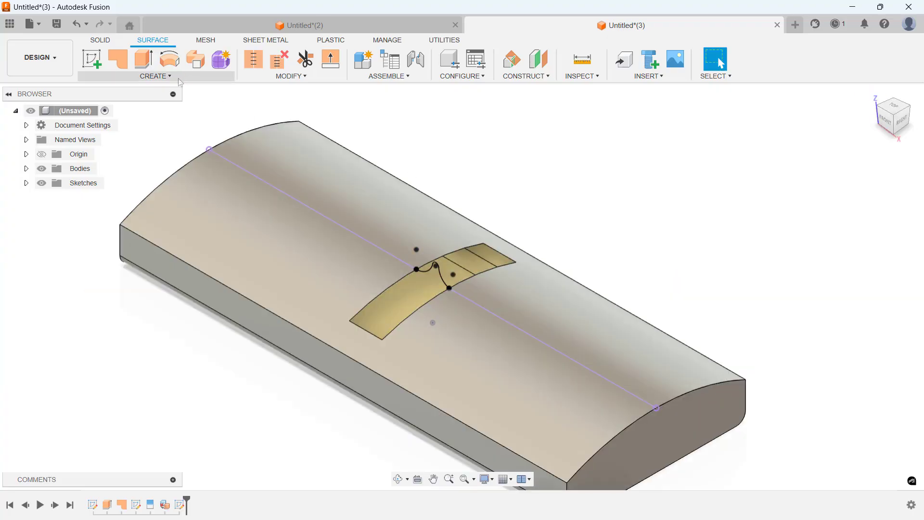
pyautogui.click(164, 76)
pyautogui.click(129, 174)
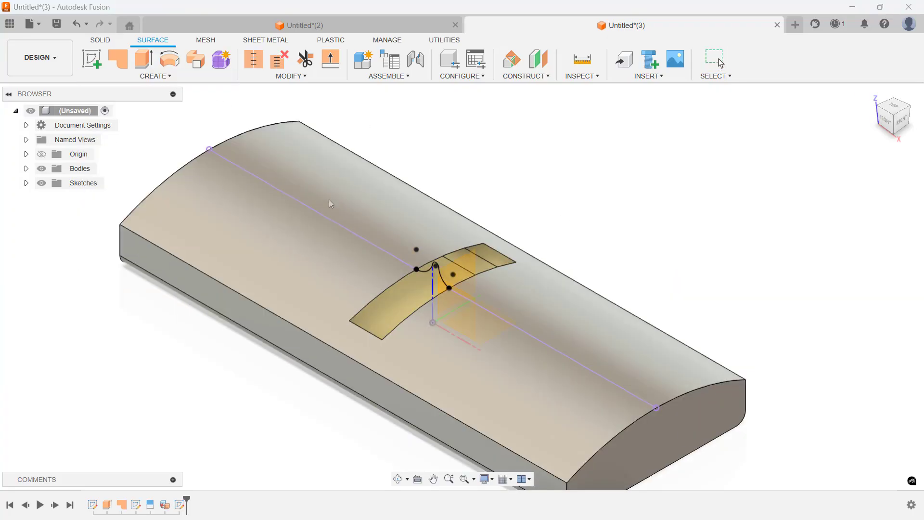
pyautogui.click(494, 252)
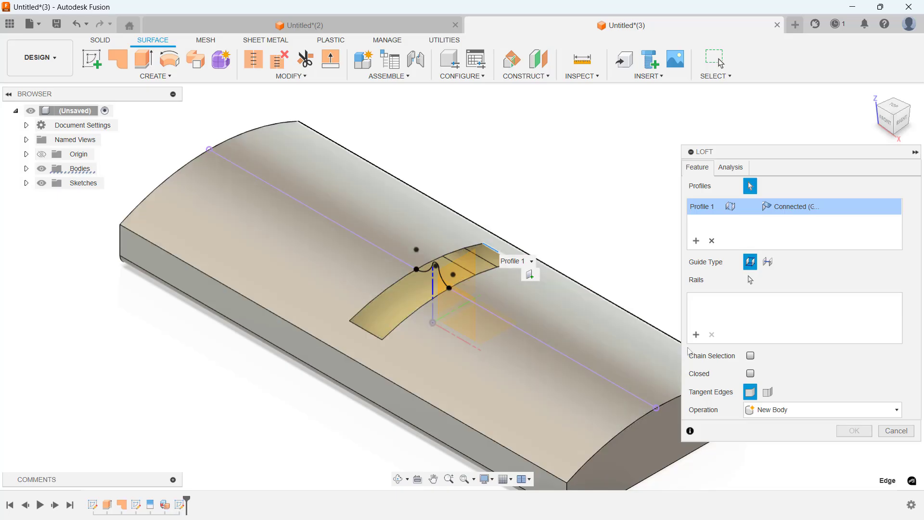
pyautogui.click(751, 356)
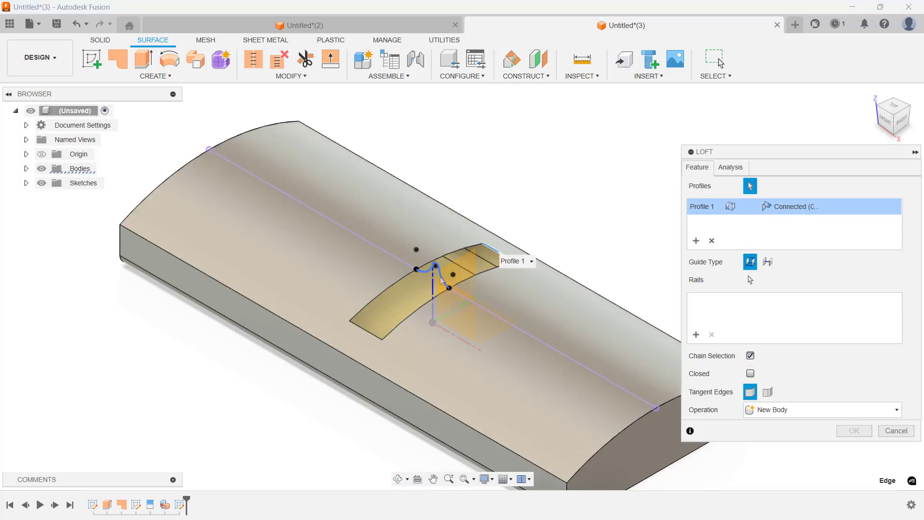
pyautogui.click(442, 279)
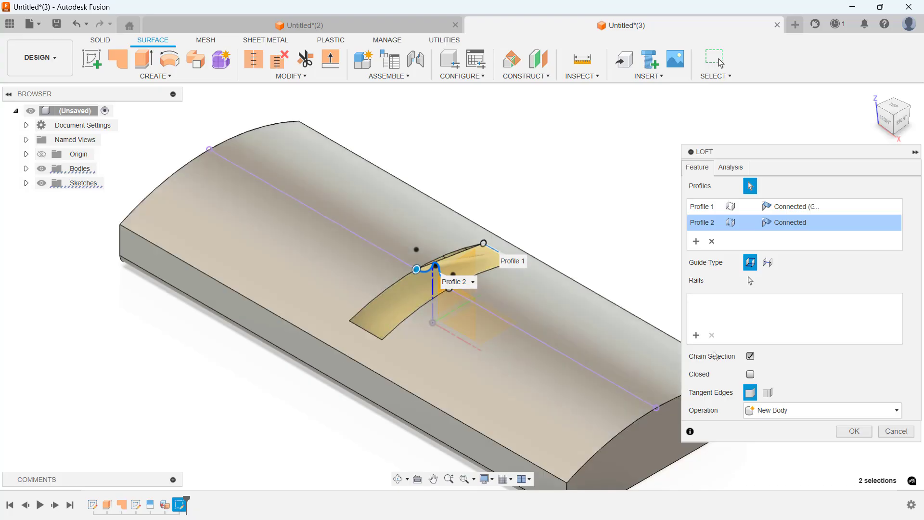
pyautogui.click(752, 357)
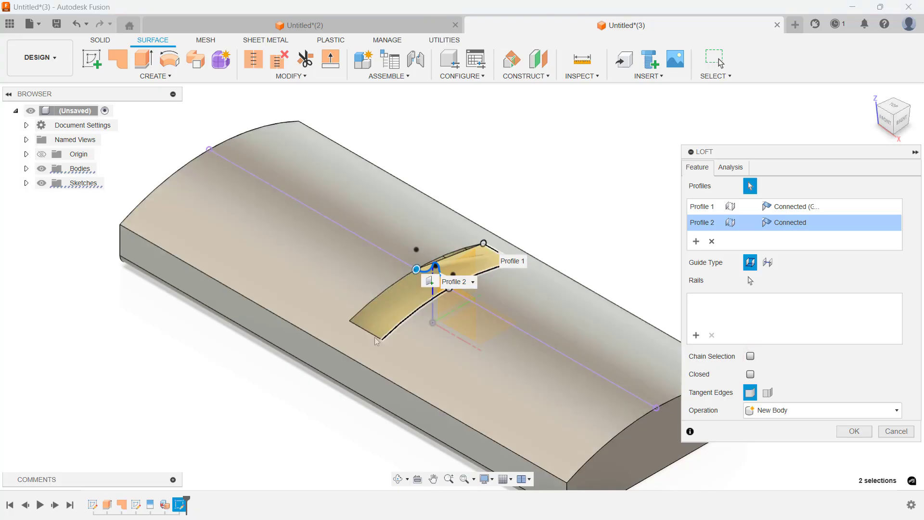
pyautogui.click(375, 337)
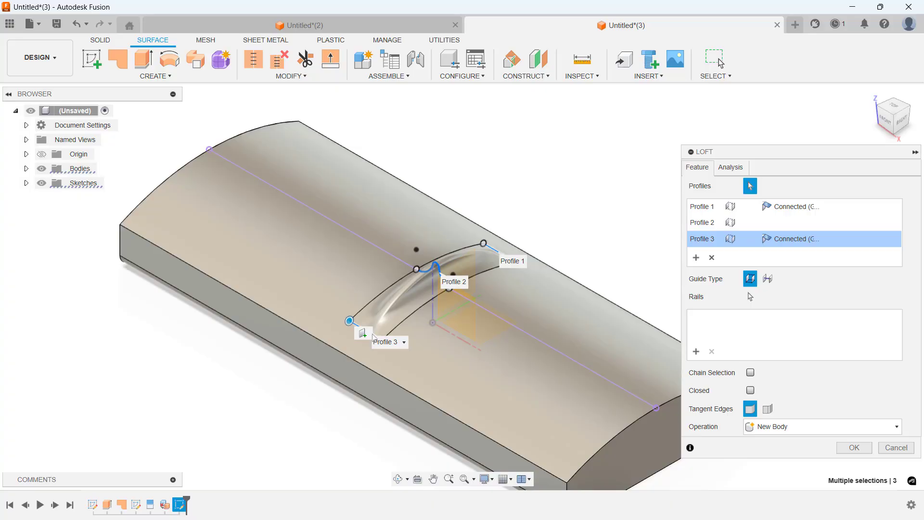
# Set both end profiles of the surface loft, Profile 1 and Profile 3, to Tangent (G1) continuity with Align to Surface
pyautogui.scroll(5, 495, 294)
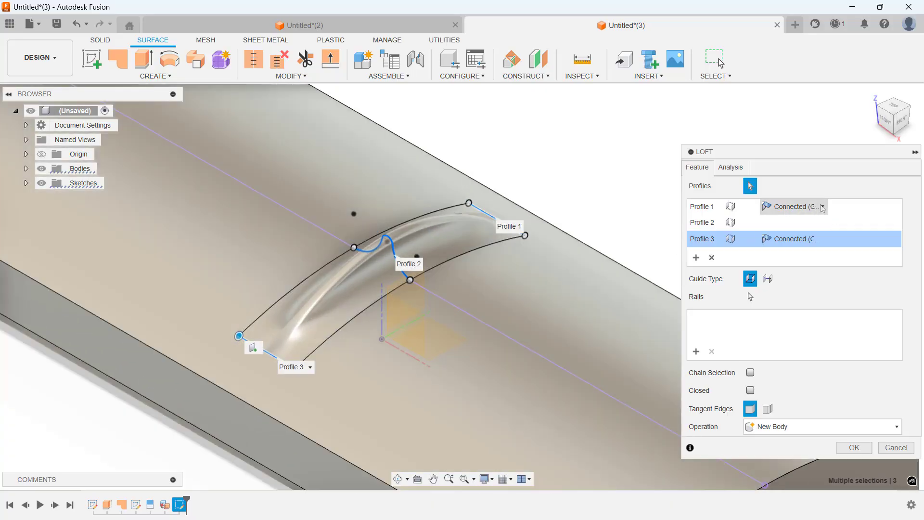
pyautogui.click(823, 207)
pyautogui.click(803, 227)
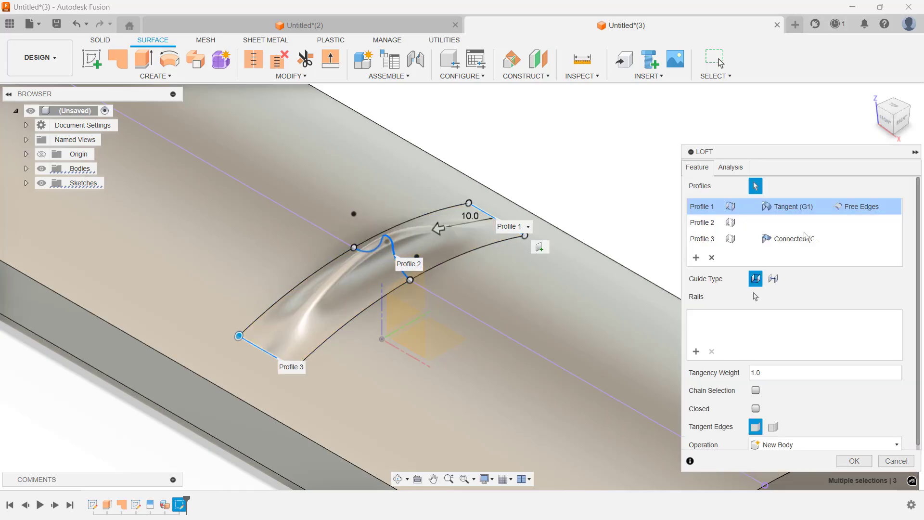
pyautogui.click(864, 207)
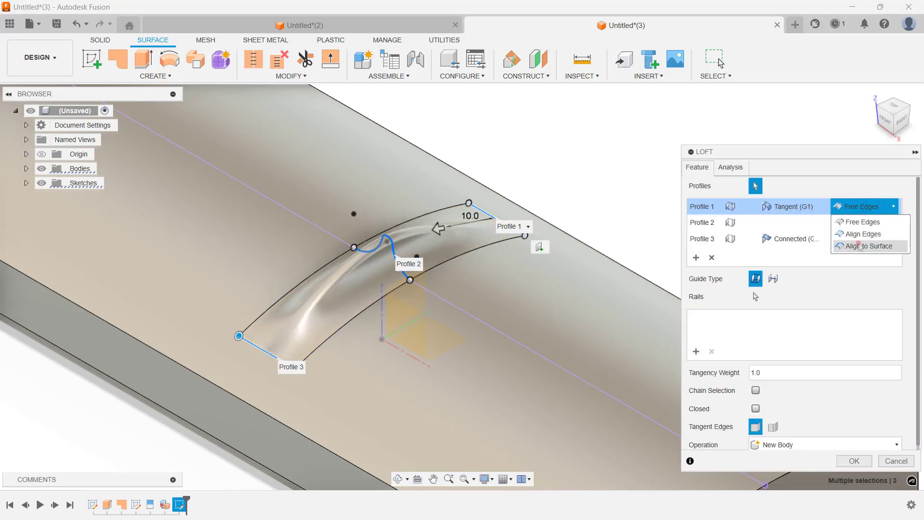
pyautogui.click(860, 243)
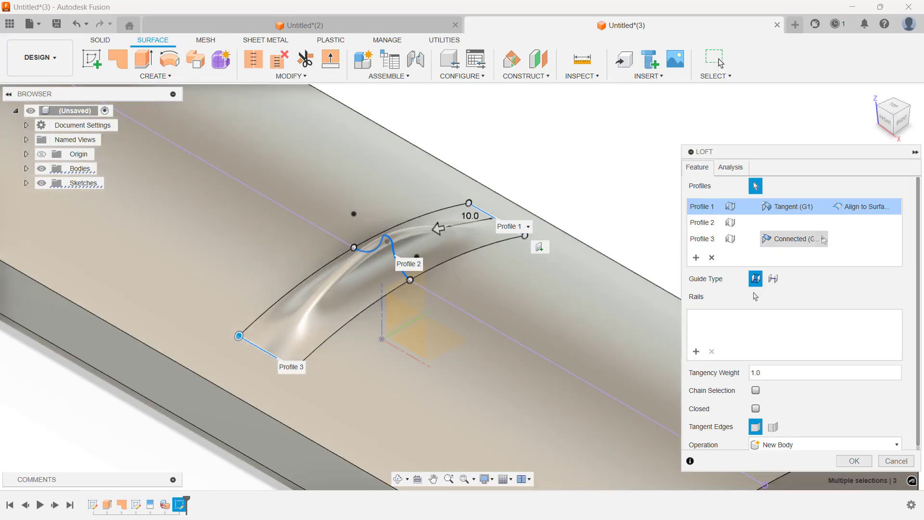
pyautogui.click(792, 239)
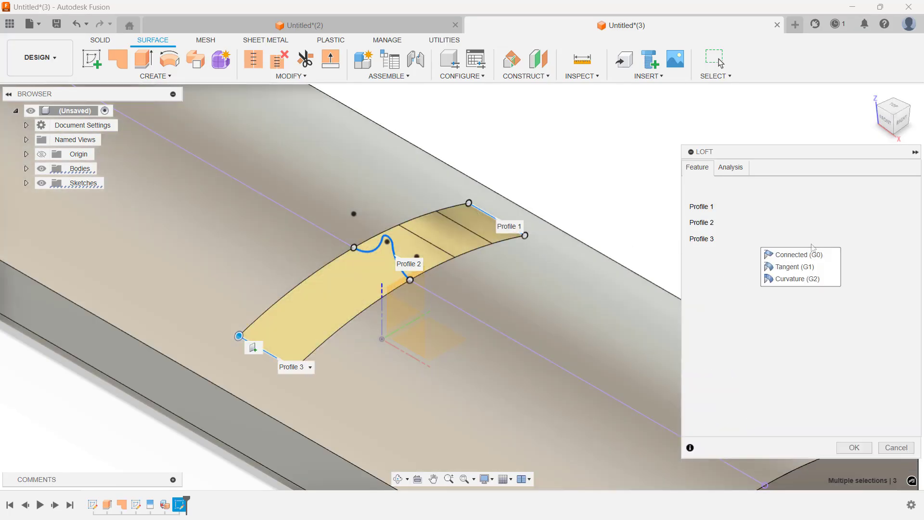
pyautogui.click(781, 268)
pyautogui.click(864, 238)
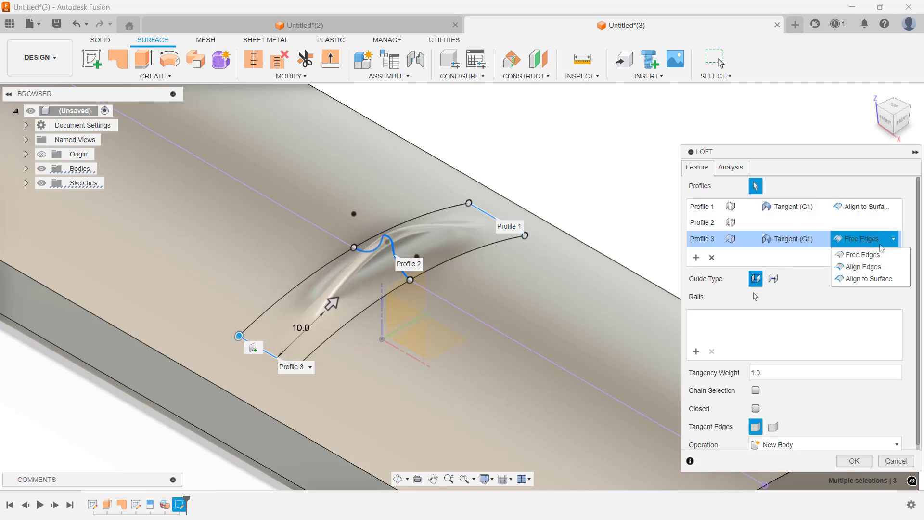
pyautogui.click(862, 278)
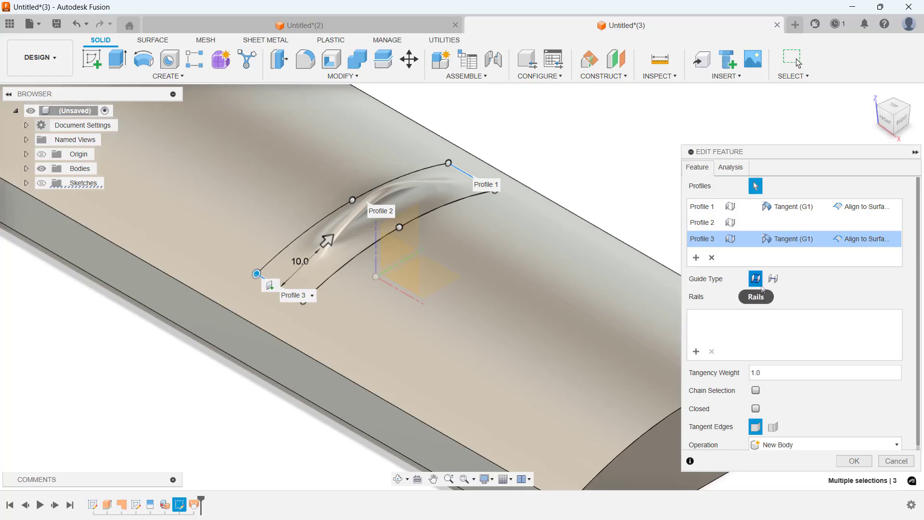
# Add the opening's two long curved edges as rails of the ridge loft and complete the feature
pyautogui.click(757, 297)
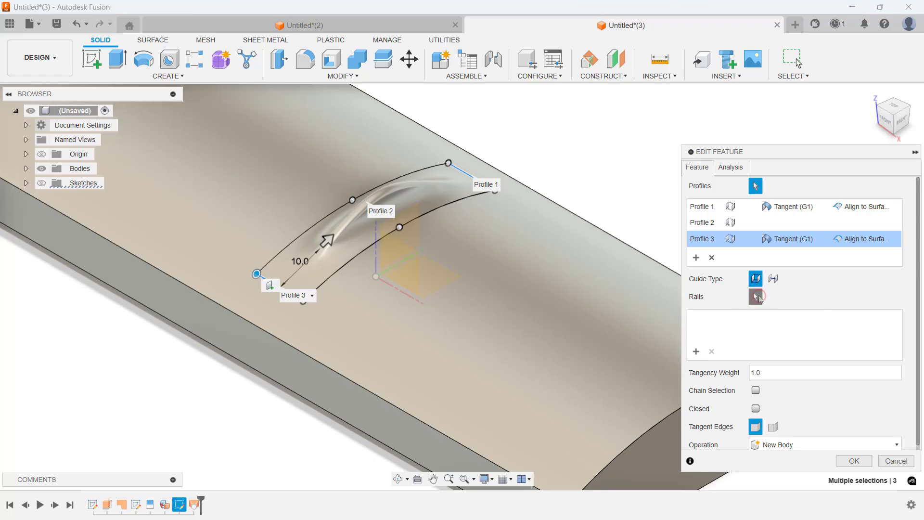
pyautogui.click(365, 243)
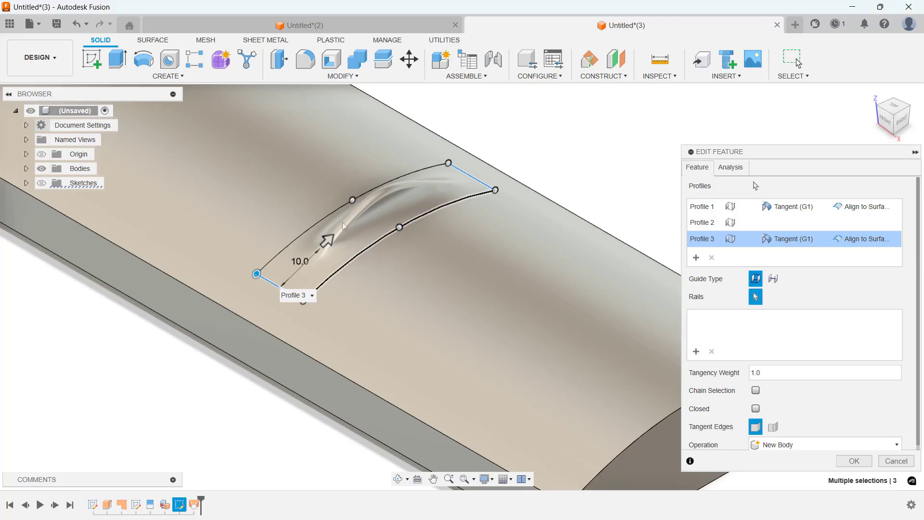
pyautogui.click(325, 220)
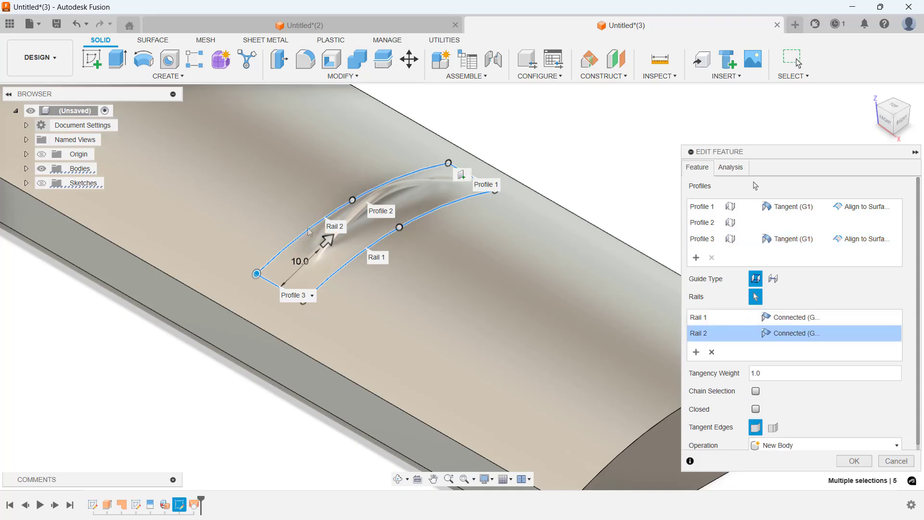
pyautogui.click(853, 461)
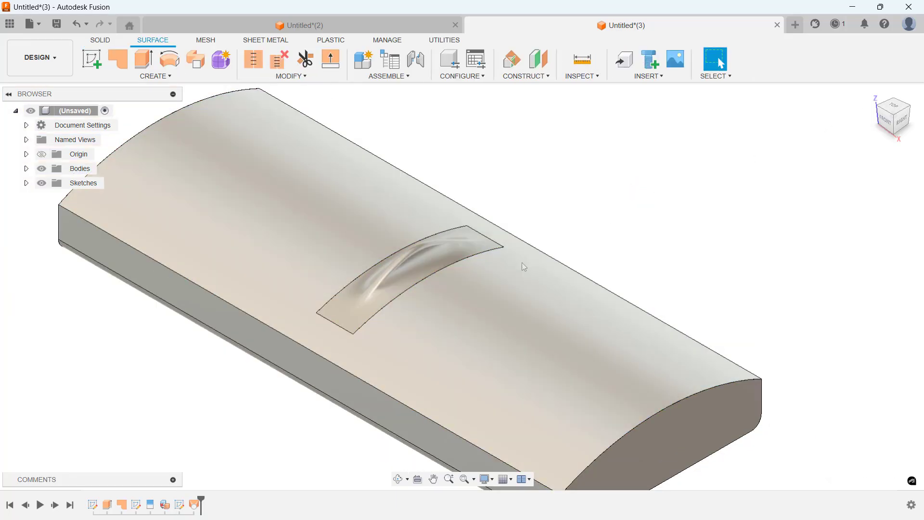
# Sketch a center rectangle 141 mm long and 45 mm wide at the origin on the horizontal XY plane and finish the sketch
pyautogui.scroll(-2, 603, 197)
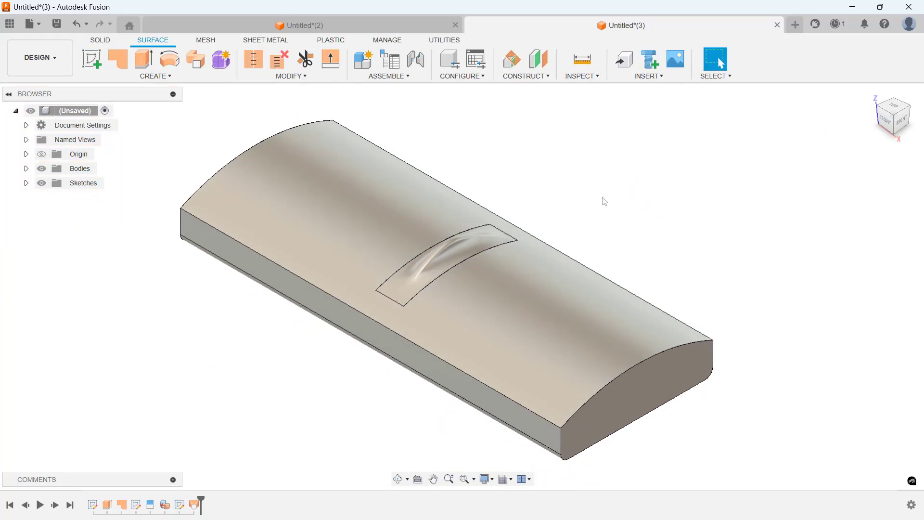
pyautogui.click(92, 59)
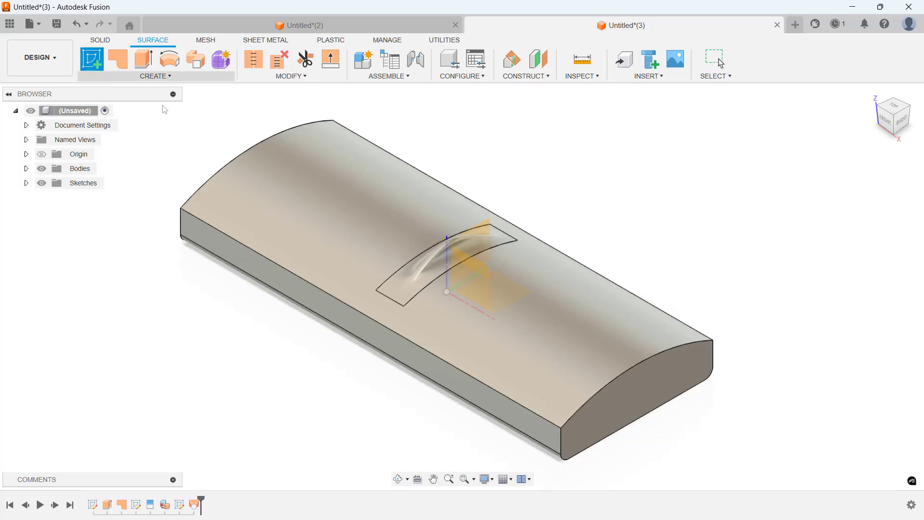
pyautogui.click(520, 297)
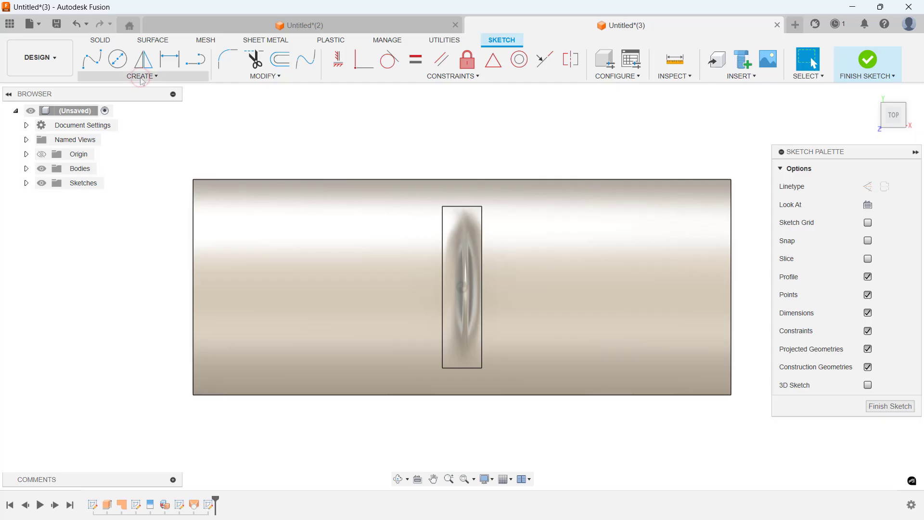
pyautogui.click(142, 76)
pyautogui.moveTo(149, 102)
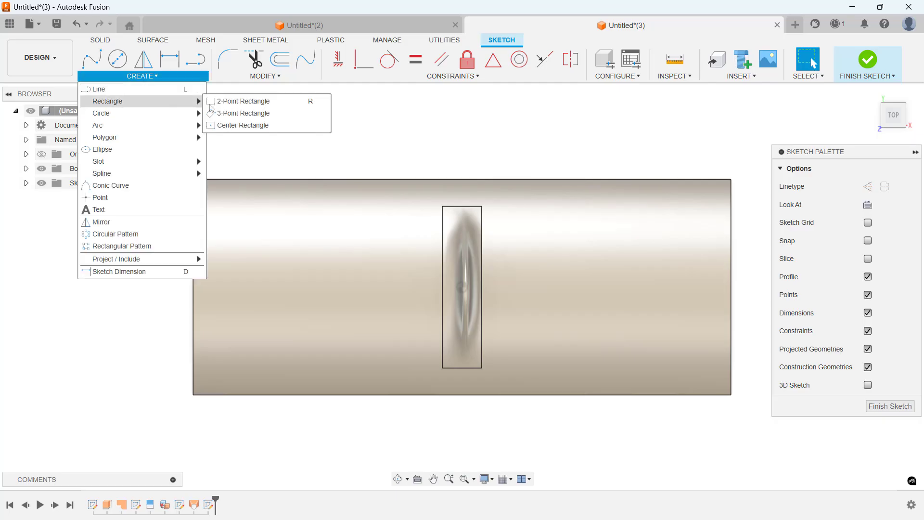
pyautogui.click(229, 124)
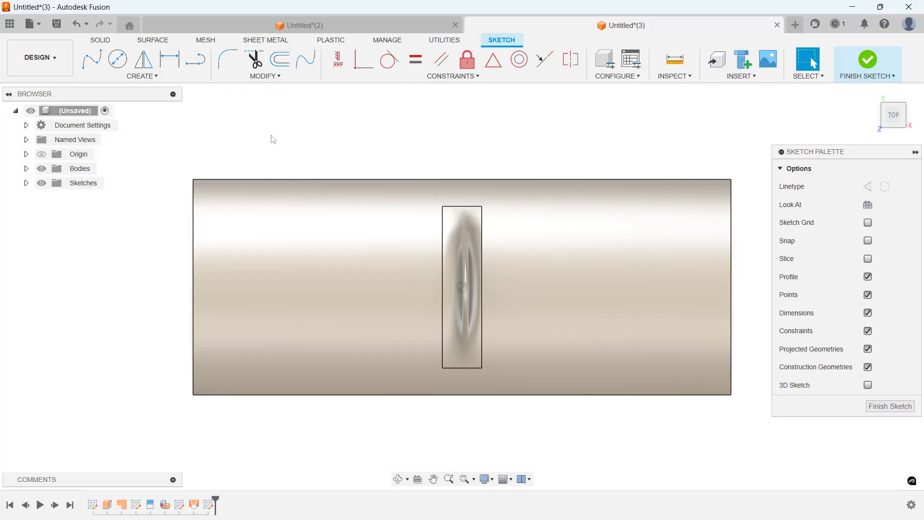
pyautogui.click(462, 287)
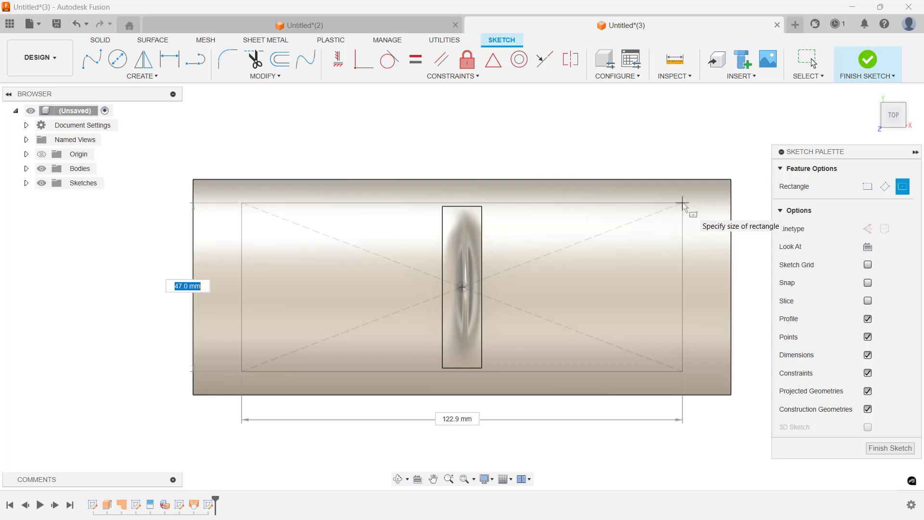
pyautogui.write('45')
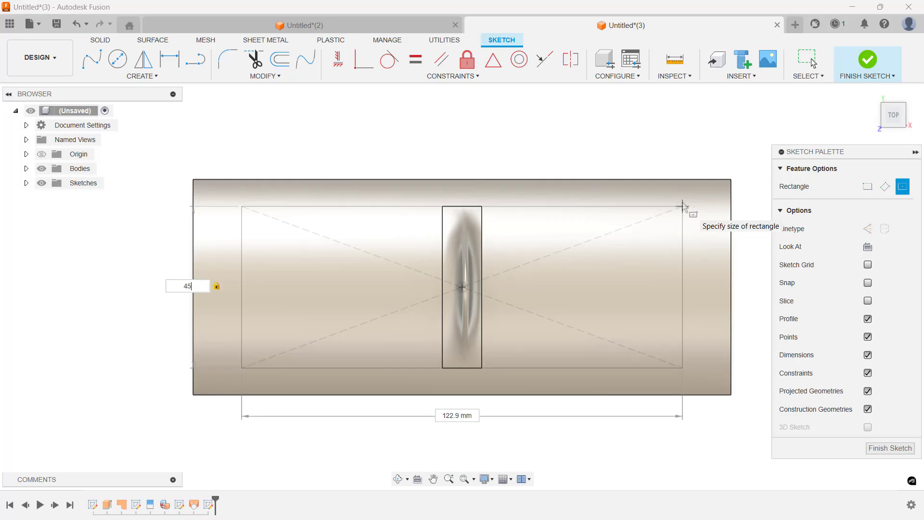
pyautogui.press('Tab')
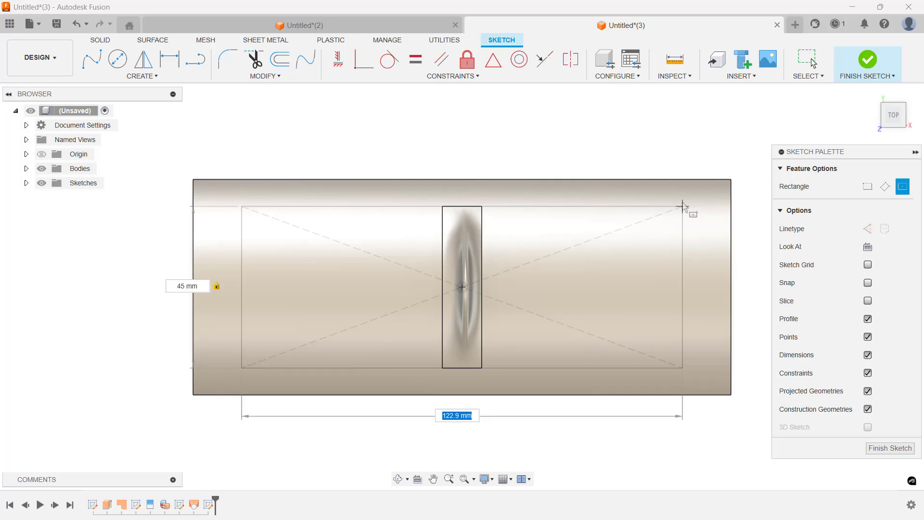
pyautogui.write('141')
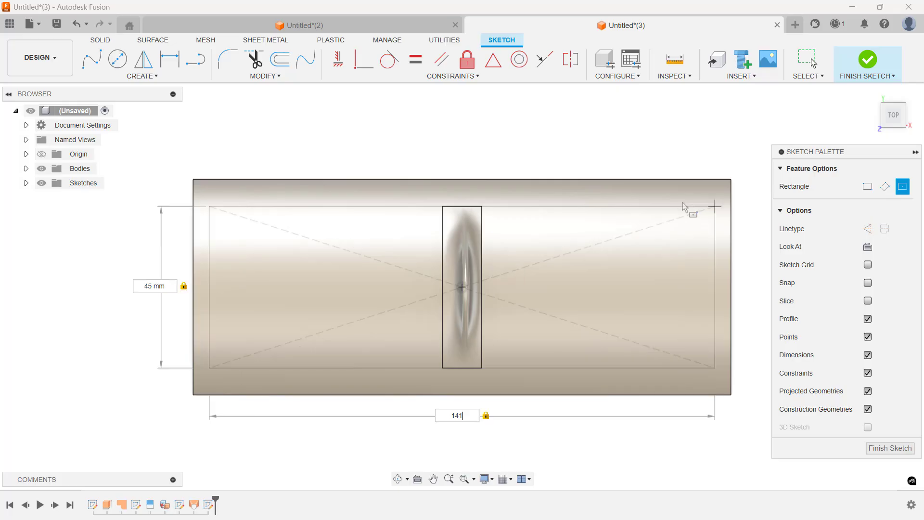
pyautogui.press('Return')
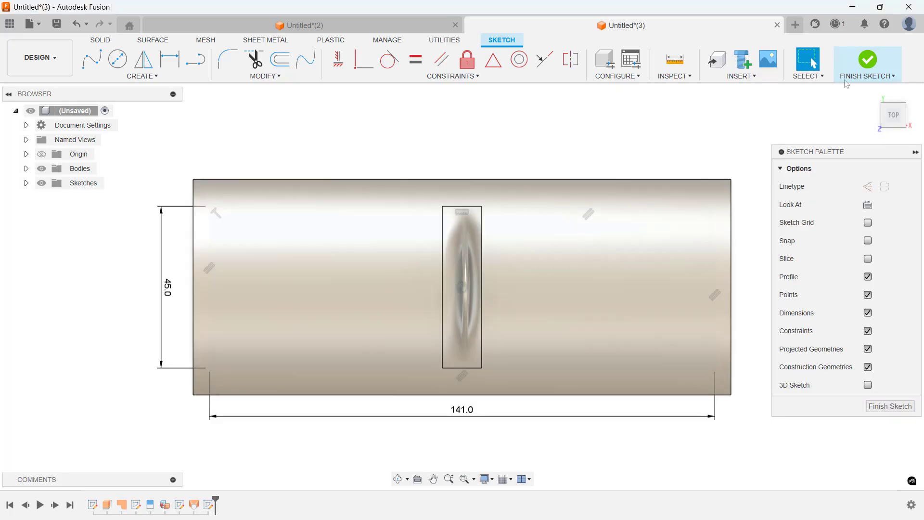
pyautogui.click(869, 61)
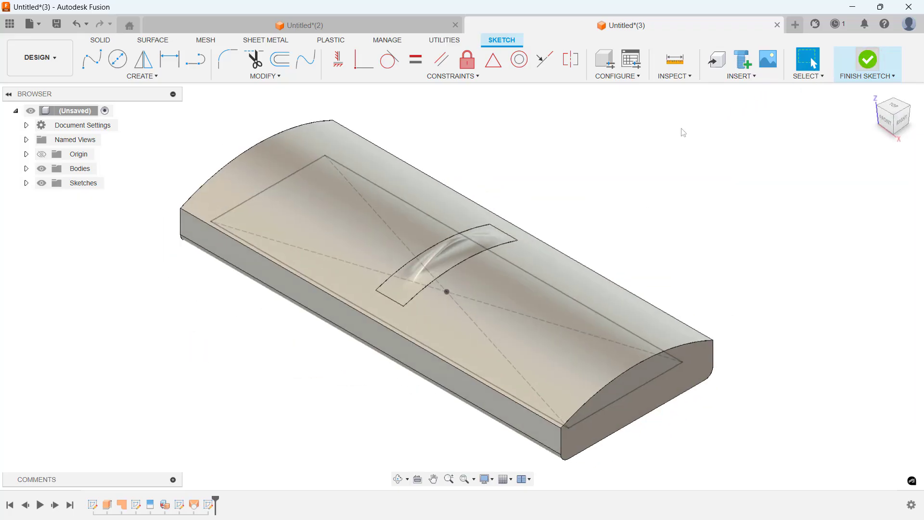
# Trim away the arched top surface inside the rectangle on both sides of the ridge strip, using the rectangle sketch as trim tool
pyautogui.click(303, 60)
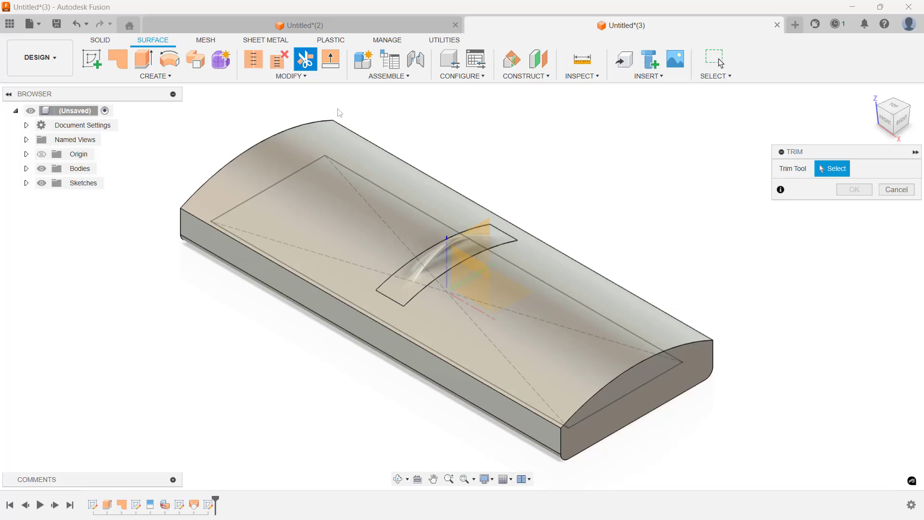
pyautogui.click(377, 186)
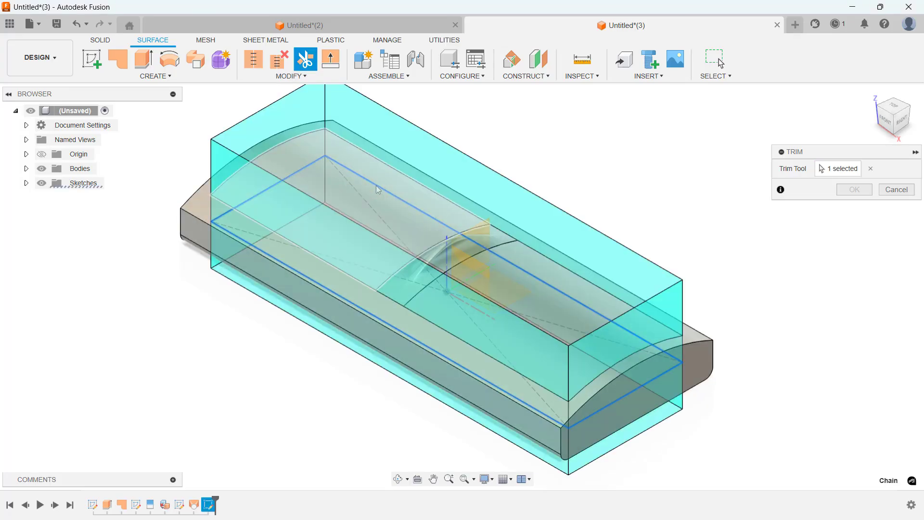
pyautogui.click(384, 207)
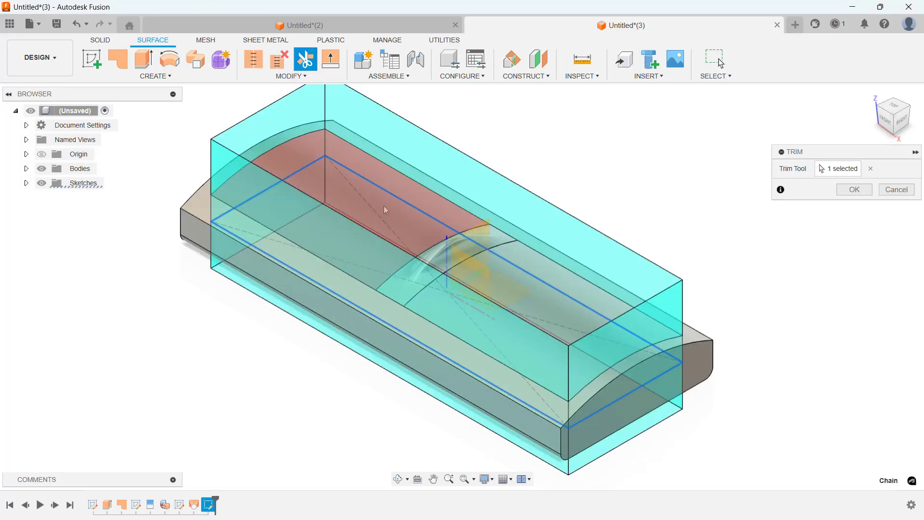
pyautogui.click(530, 291)
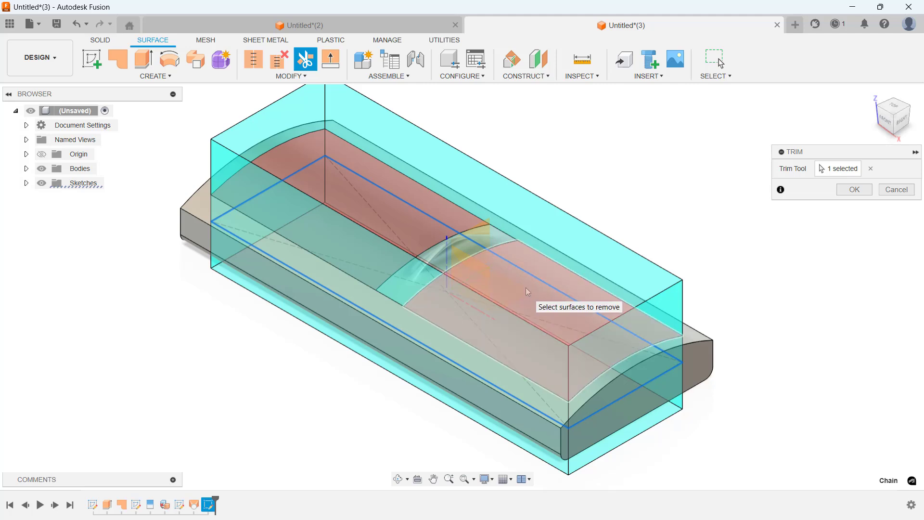
pyautogui.click(854, 190)
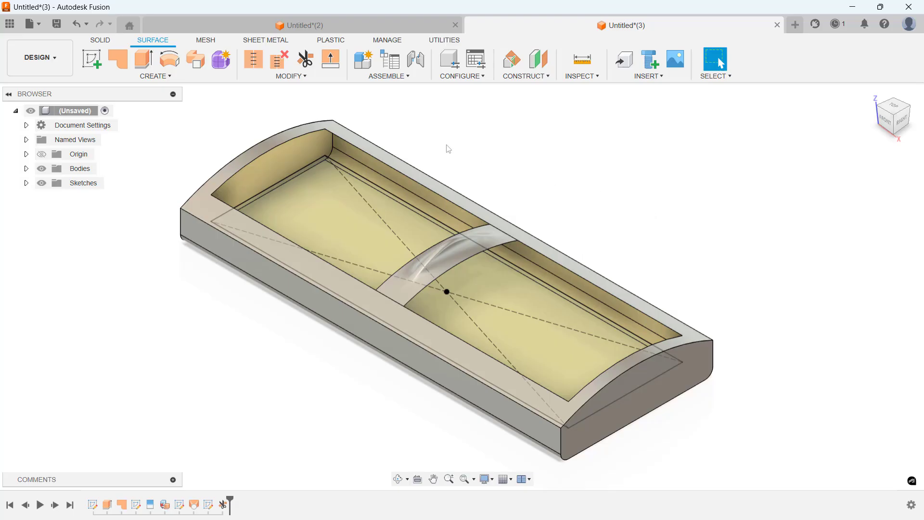
# Start a rectangular pattern of the ridge strip body along the X axis, the block's long direction
pyautogui.click(174, 76)
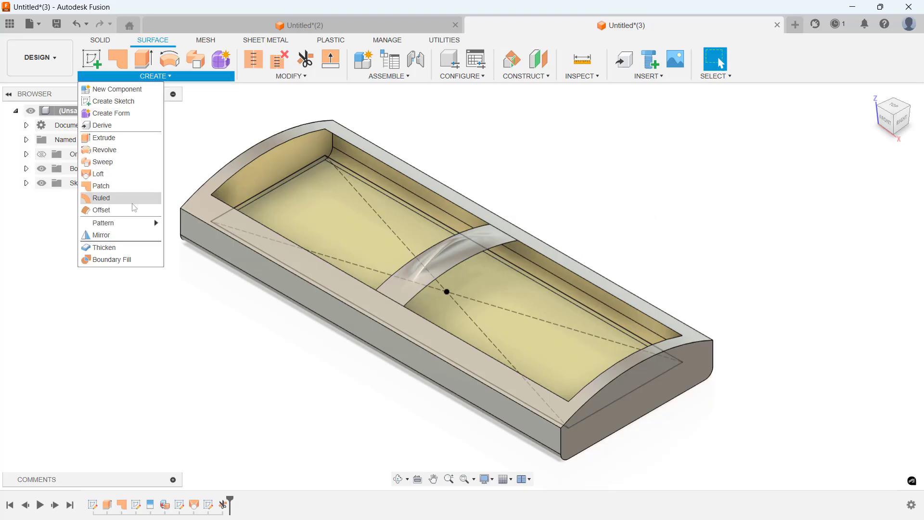
pyautogui.moveTo(133, 224)
pyautogui.click(207, 221)
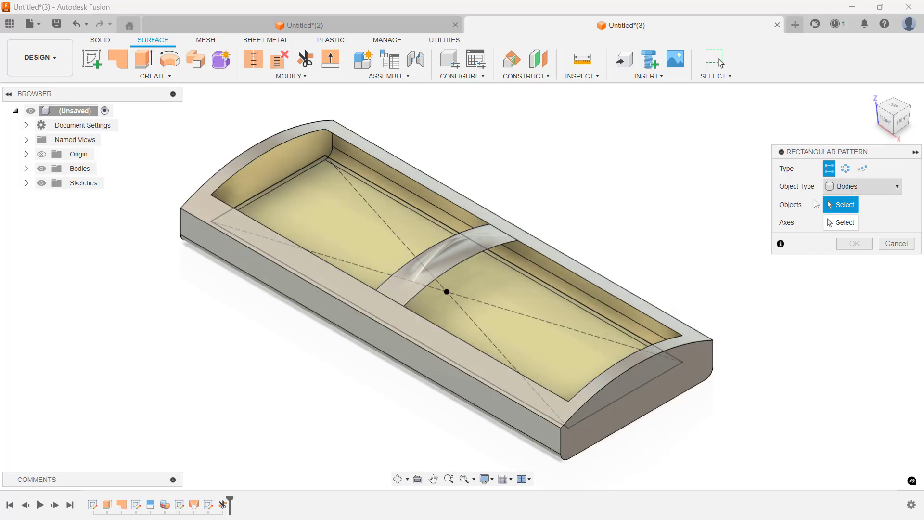
pyautogui.click(448, 248)
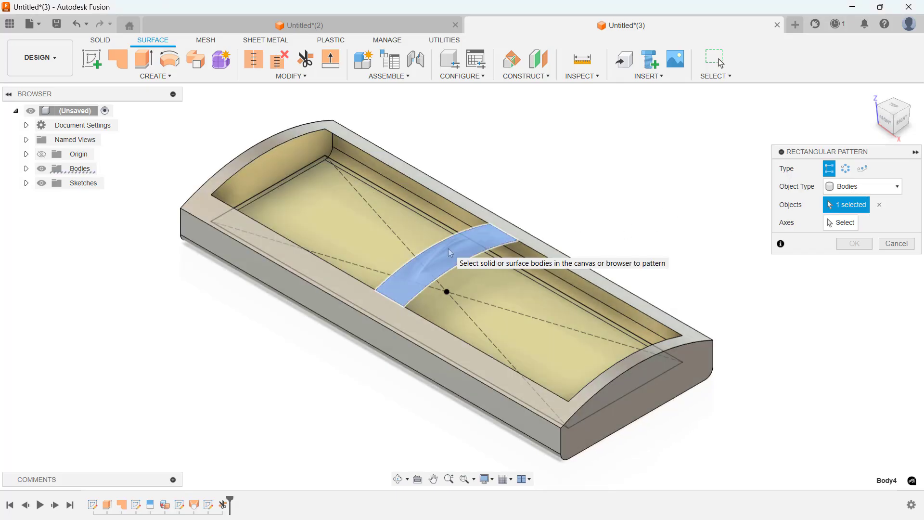
pyautogui.click(848, 224)
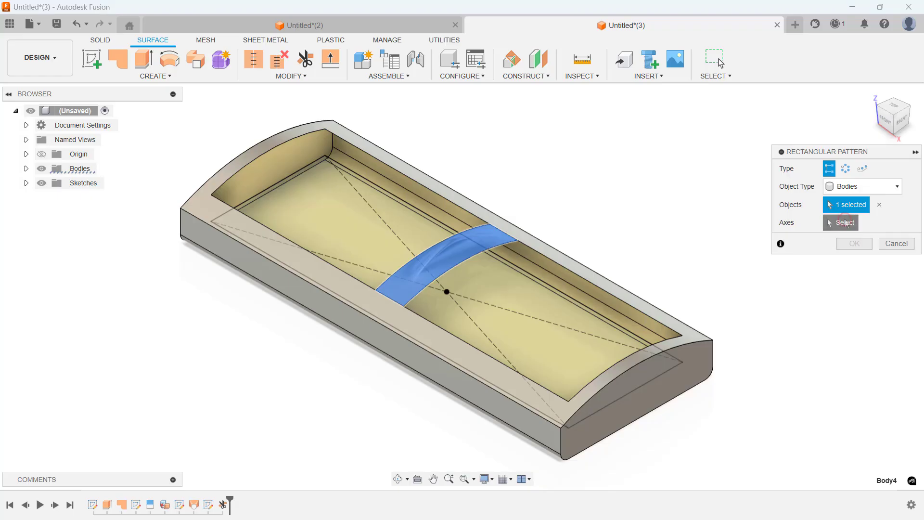
pyautogui.click(473, 308)
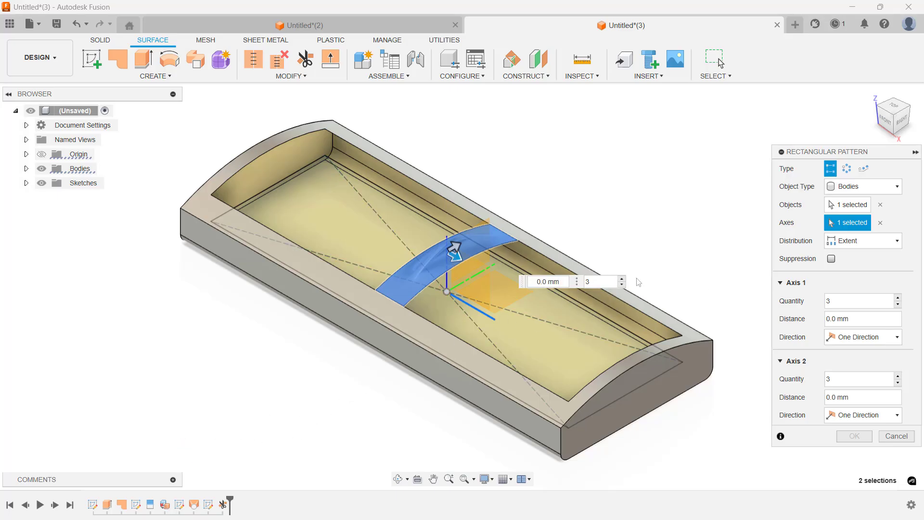
# Set the first pattern axis to quantity 13, distance 65 mm and Symmetric direction, and complete the ridge pattern
pyautogui.click(828, 301)
pyautogui.write('1')
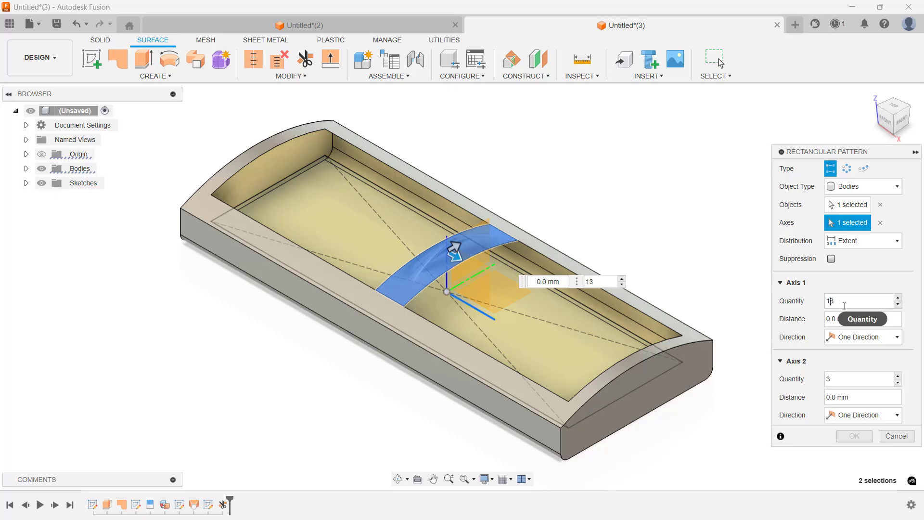
pyautogui.press('Tab')
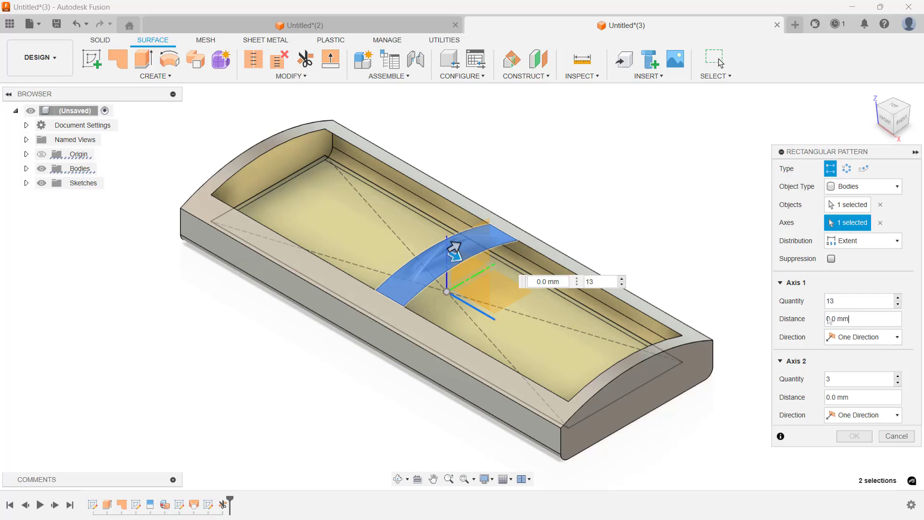
pyautogui.click(825, 318)
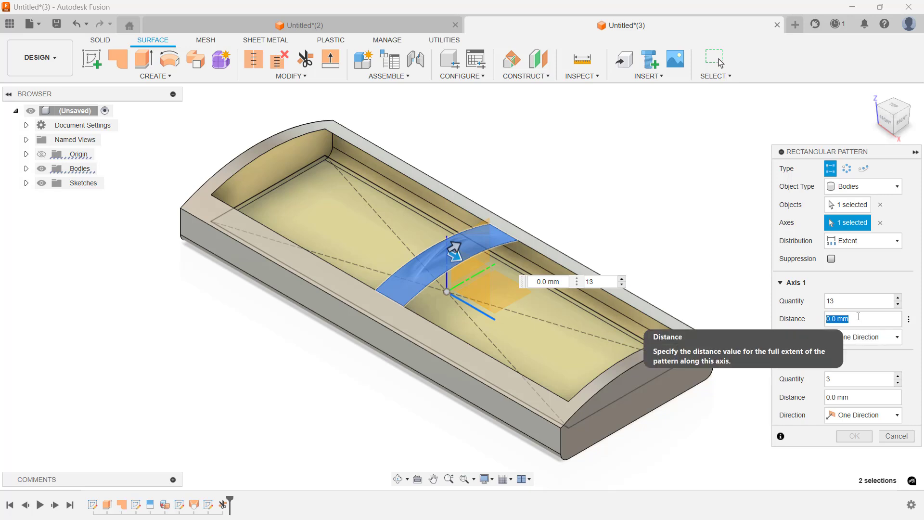
pyautogui.write('65')
pyautogui.click(855, 338)
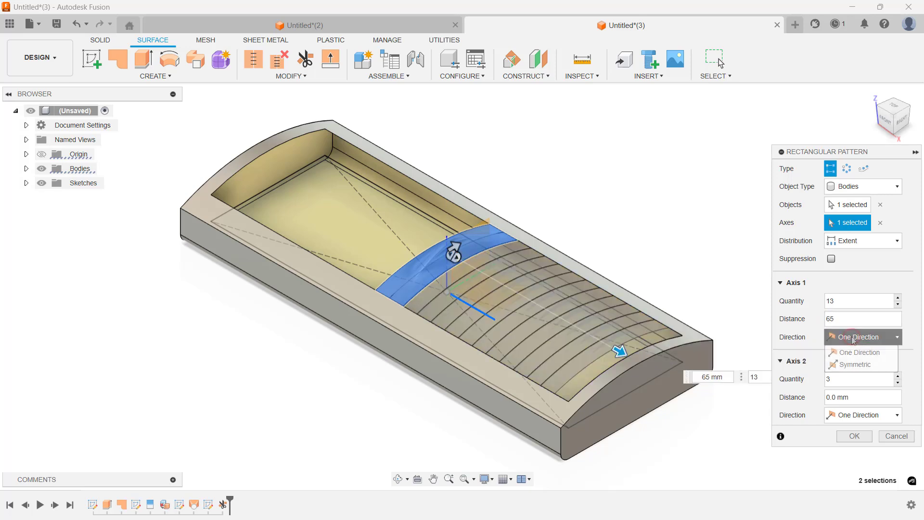
pyautogui.click(852, 365)
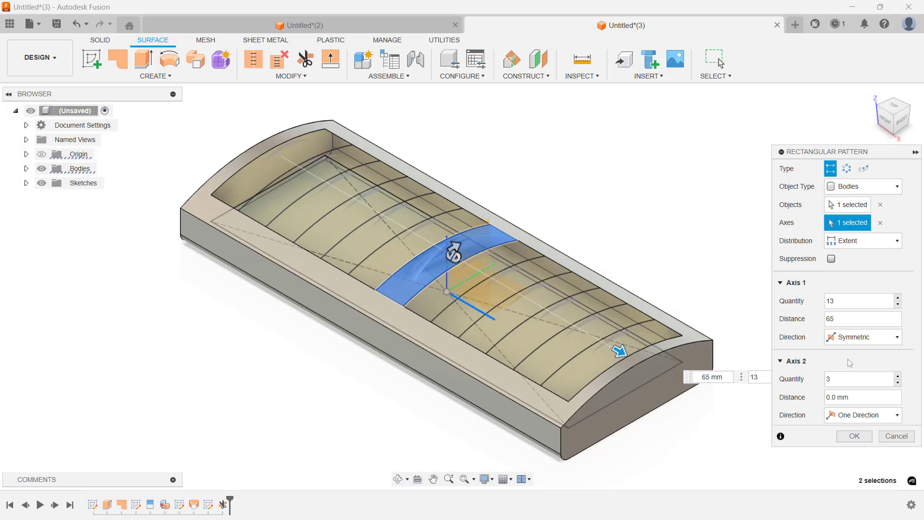
pyautogui.click(855, 436)
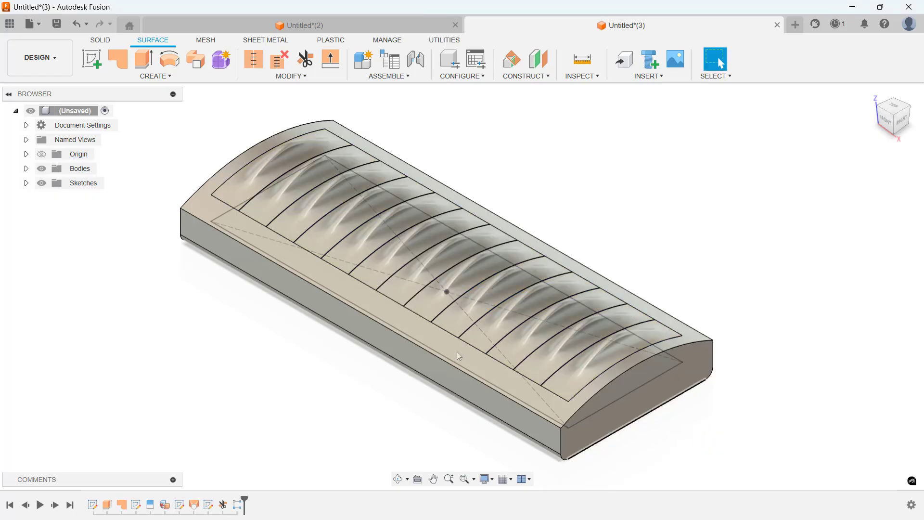
# Hide all sketches so only the block with its row of ridges is shown
pyautogui.keyDown('shift'); pyautogui.moveTo(476, 332); pyautogui.dragTo(645, 243, button='middle'); pyautogui.keyUp('shift')
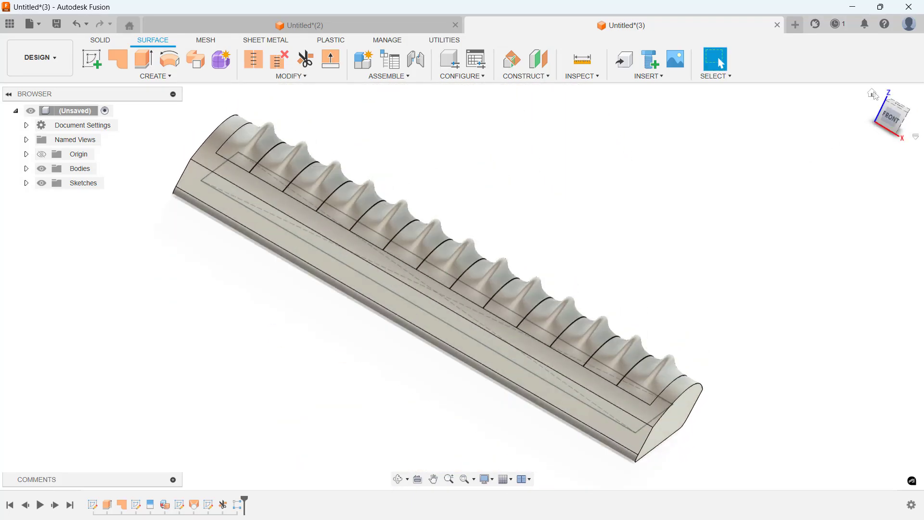
pyautogui.click(872, 93)
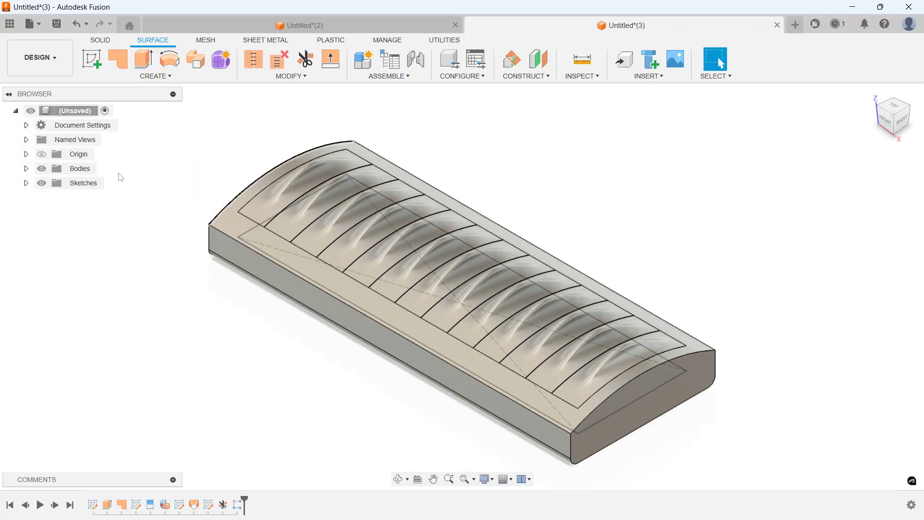
pyautogui.click(42, 184)
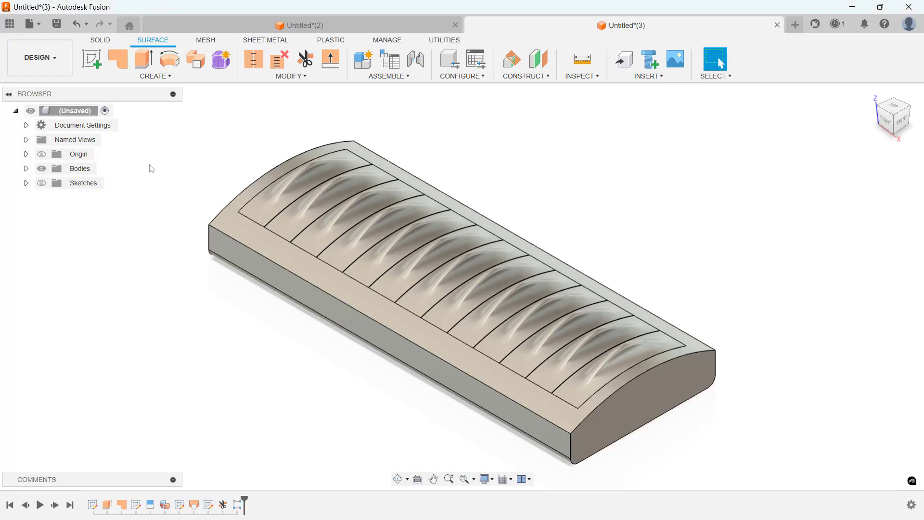
# Stitch all surface bodies of the block and ridges together as a new body with 0.1 mm tolerance
pyautogui.scroll(-1, 441, 239)
pyautogui.moveTo(441, 245)
pyautogui.mouseDown(button='middle')
pyautogui.moveTo(454, 224)
pyautogui.moveTo(452, 238)
pyautogui.mouseUp(button='middle')
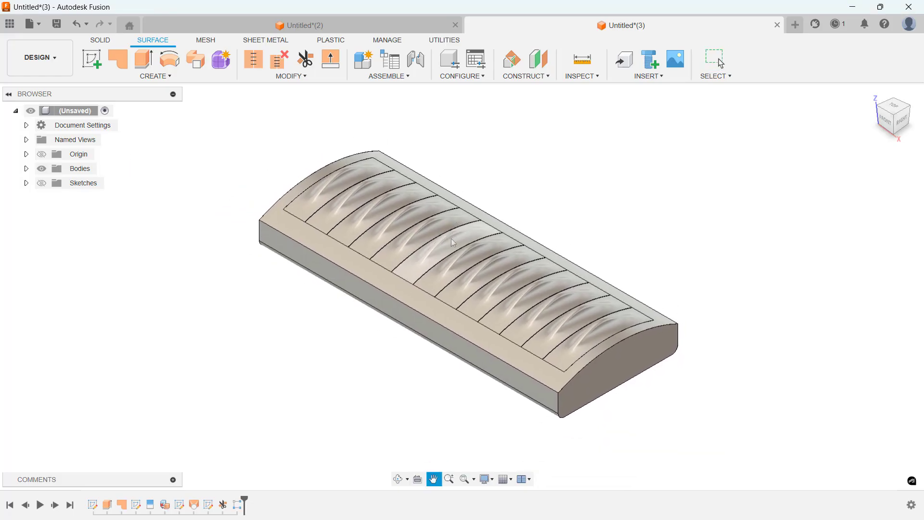
pyautogui.scroll(1, 452, 239)
pyautogui.scroll(-2, 452, 239)
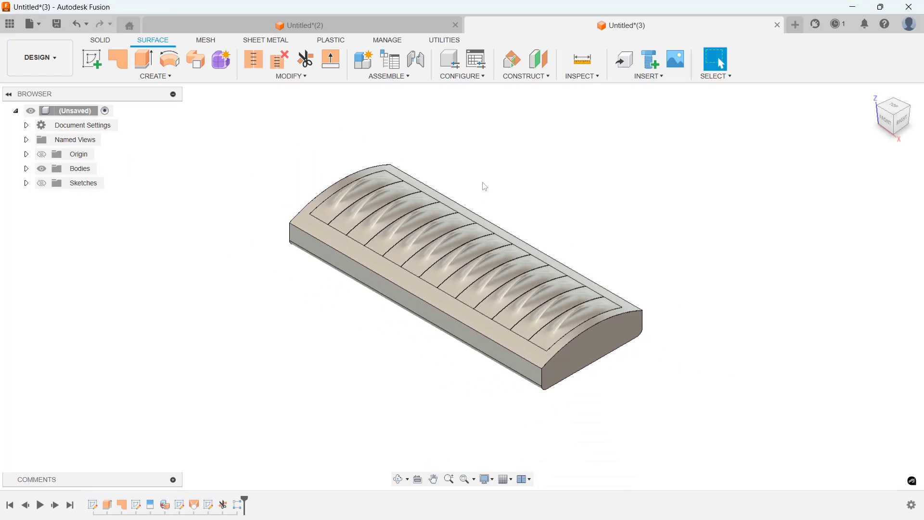
pyautogui.click(254, 60)
pyautogui.moveTo(230, 106); pyautogui.dragTo(684, 407)
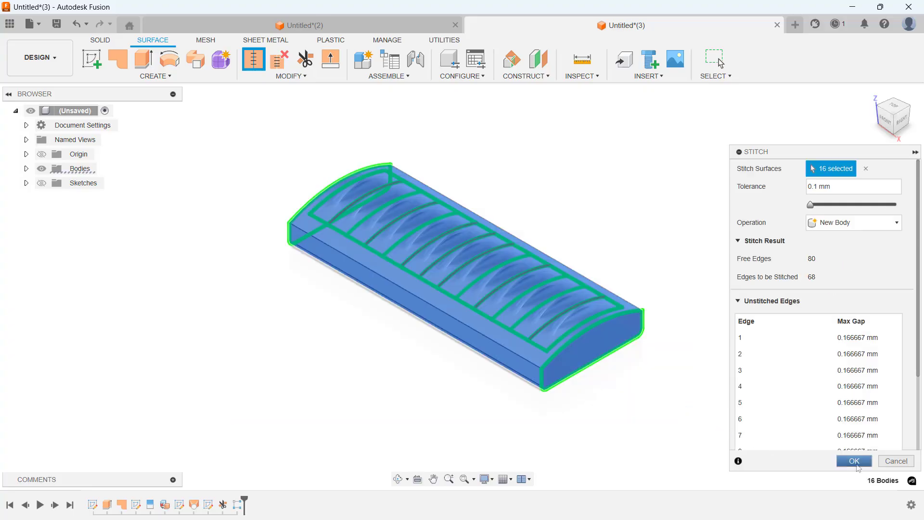
pyautogui.click(858, 465)
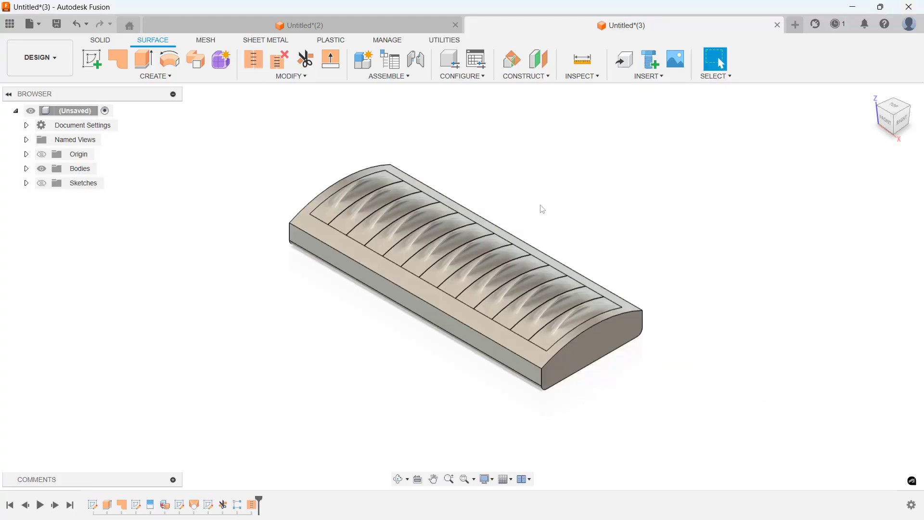
# Examine the stitched body in the expanded Bodies folder and its row of ridges from the front and home views
pyautogui.click(27, 169)
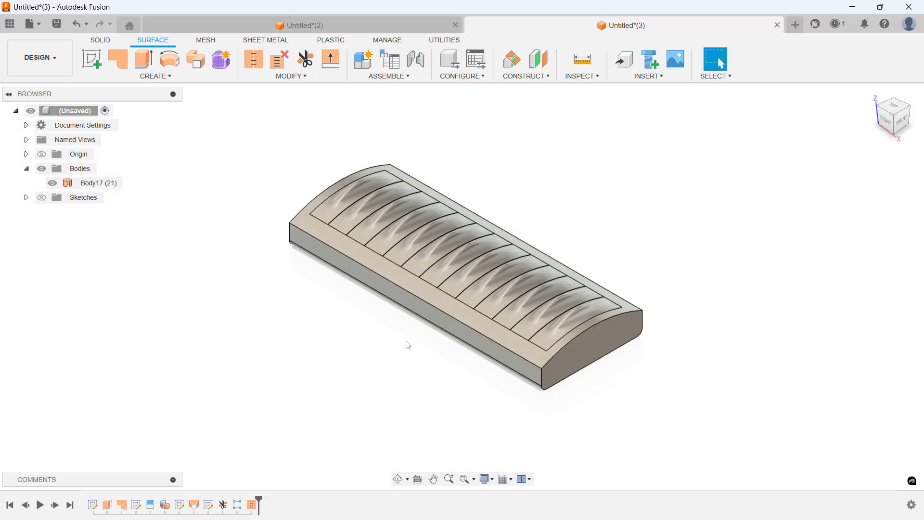
pyautogui.click(887, 123)
pyautogui.click(483, 265)
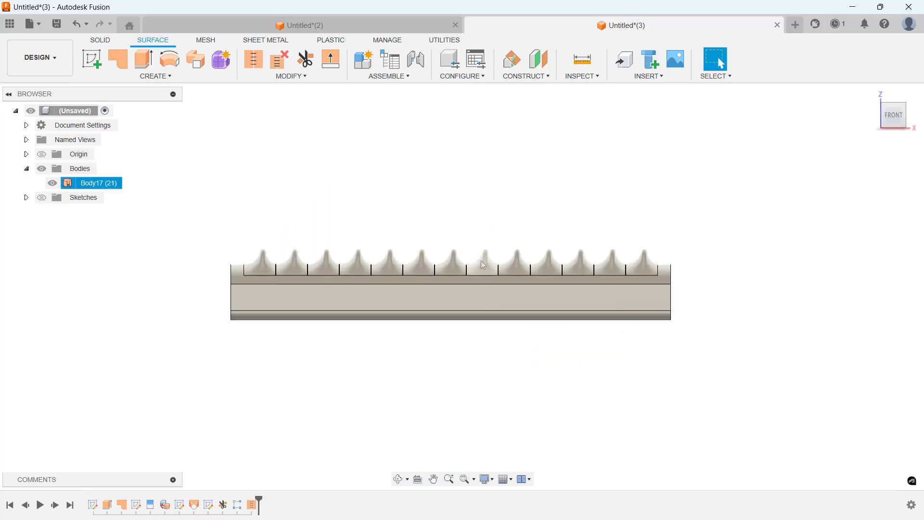
pyautogui.scroll(3, 483, 265)
pyautogui.click(178, 265)
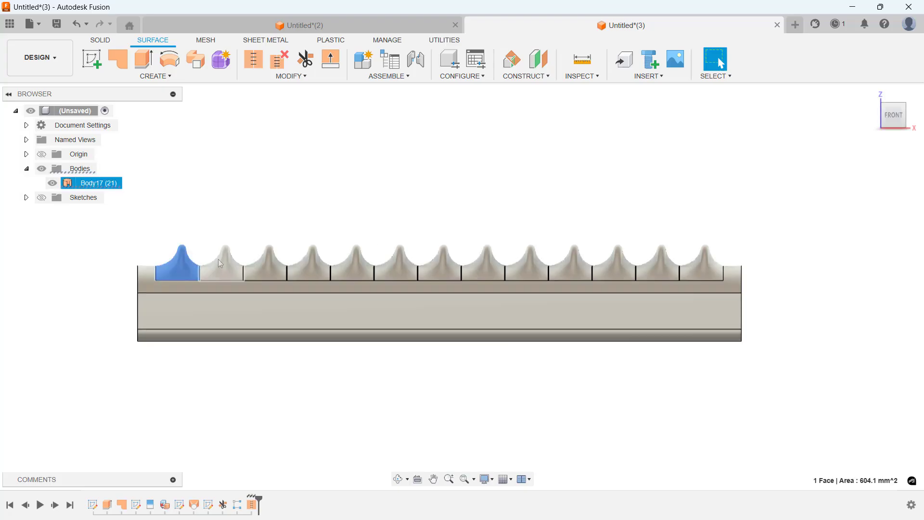
pyautogui.click(219, 262)
pyautogui.click(265, 263)
pyautogui.click(338, 246)
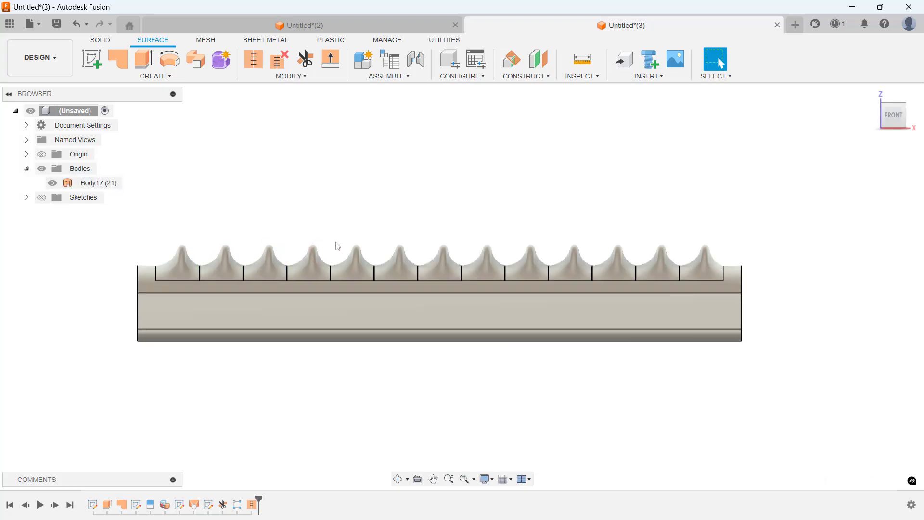
pyautogui.click(677, 265)
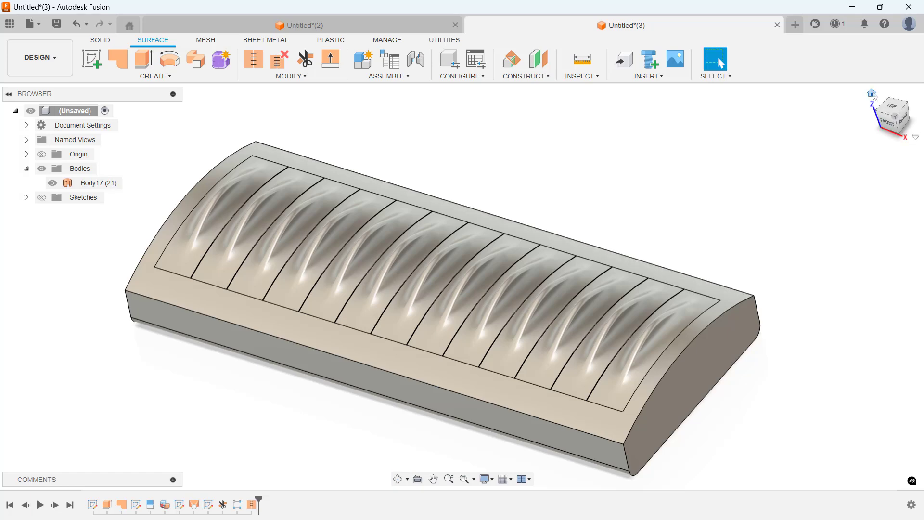
pyautogui.click(872, 93)
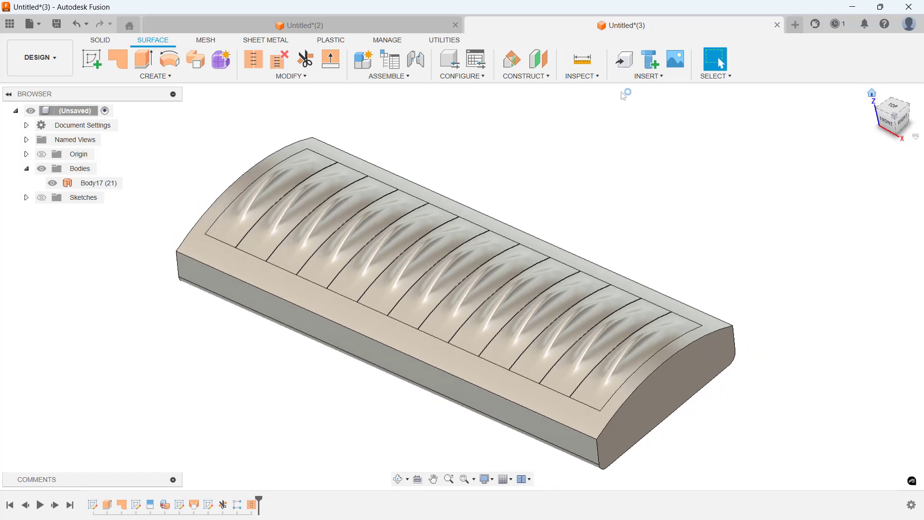
# Switch to the Render workspace and apply the ABS (White) plastic appearance to the stitched body
pyautogui.click(40, 57)
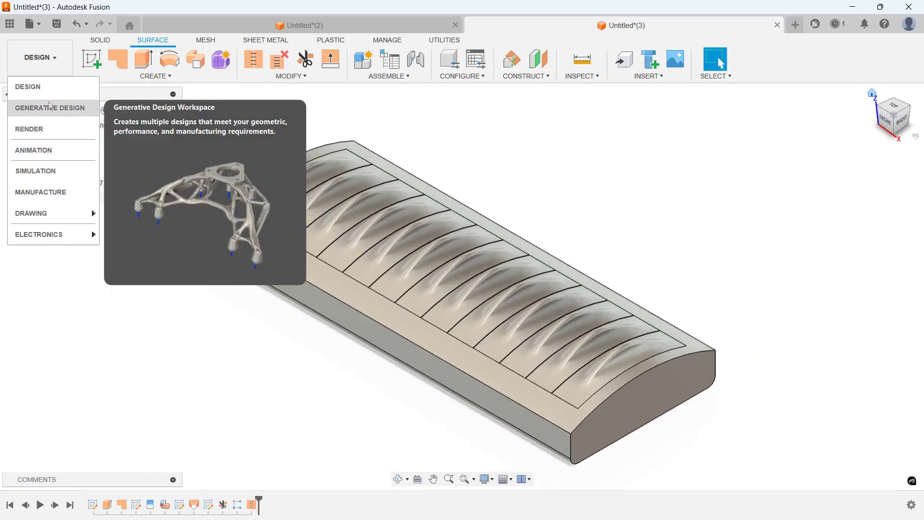
pyautogui.click(39, 131)
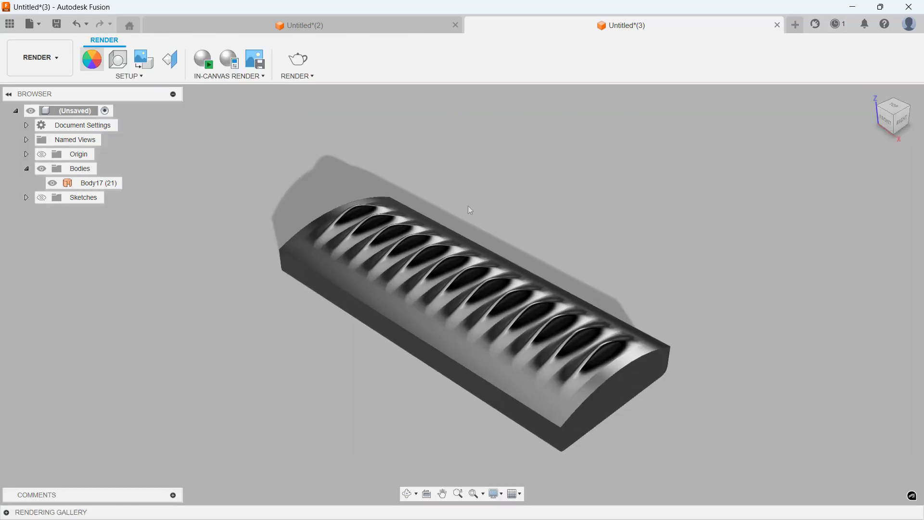
pyautogui.moveTo(699, 388); pyautogui.dragTo(600, 373)
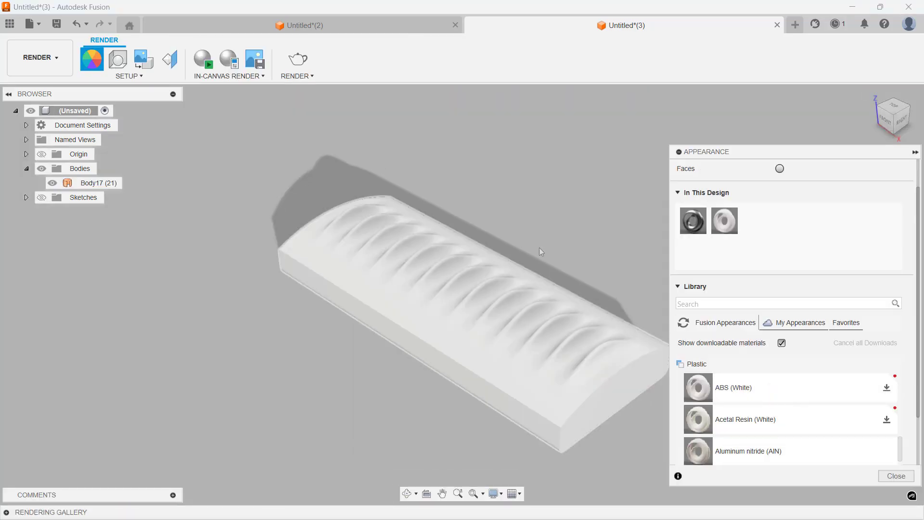
# Recolor the ABS (White) appearance to light pink, RGB 255, 223, 236, and close the appearance settings
pyautogui.doubleClick(725, 221)
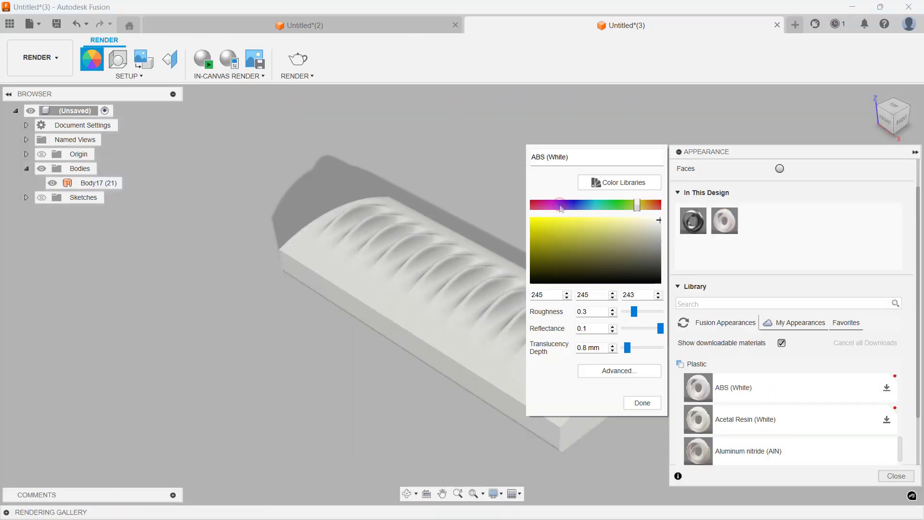
pyautogui.moveTo(652, 205); pyautogui.dragTo(540, 205)
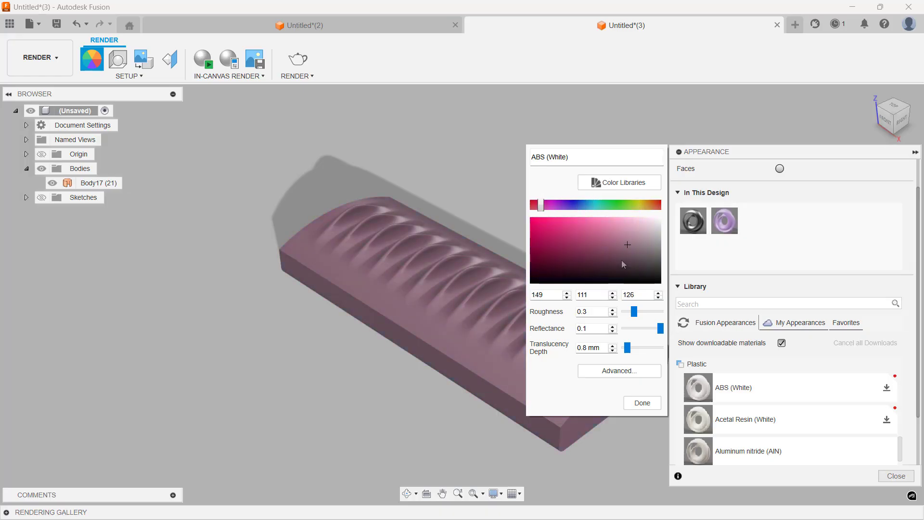
pyautogui.moveTo(627, 244)
pyautogui.mouseDown()
pyautogui.moveTo(664, 220)
pyautogui.moveTo(646, 221)
pyautogui.mouseUp()
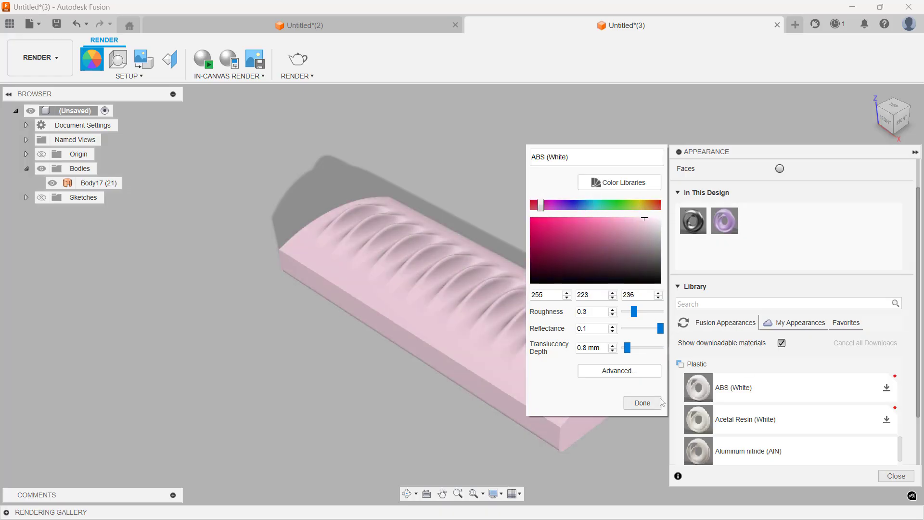
pyautogui.click(642, 403)
pyautogui.click(894, 477)
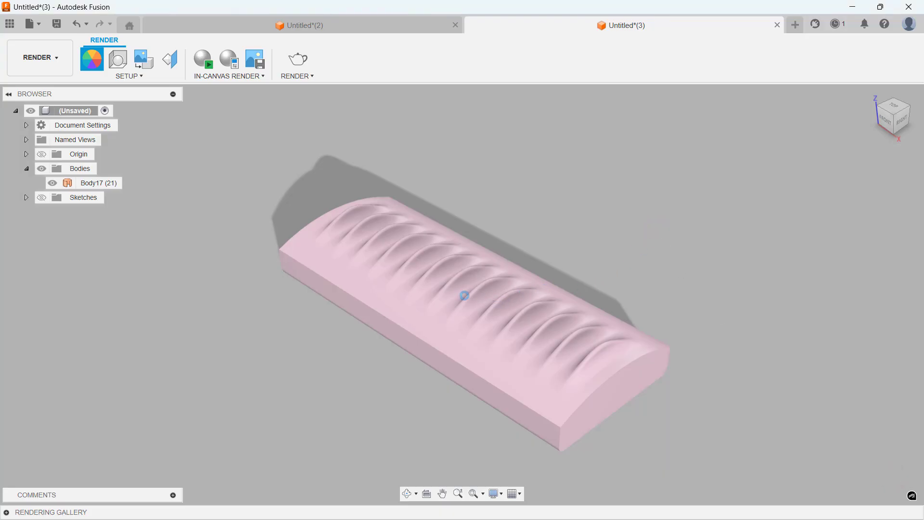
pyautogui.keyDown('shift'); pyautogui.moveTo(466, 299); pyautogui.dragTo(543, 321, button='middle'); pyautogui.keyUp('shift')
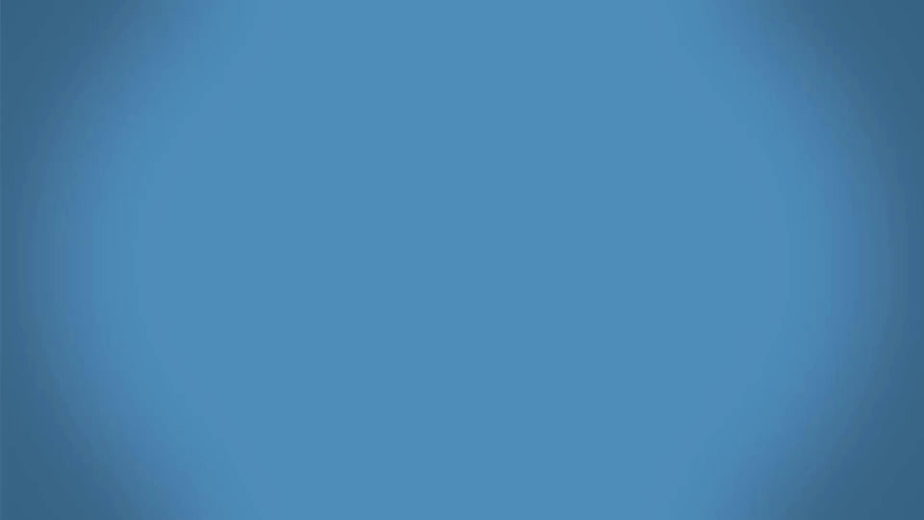